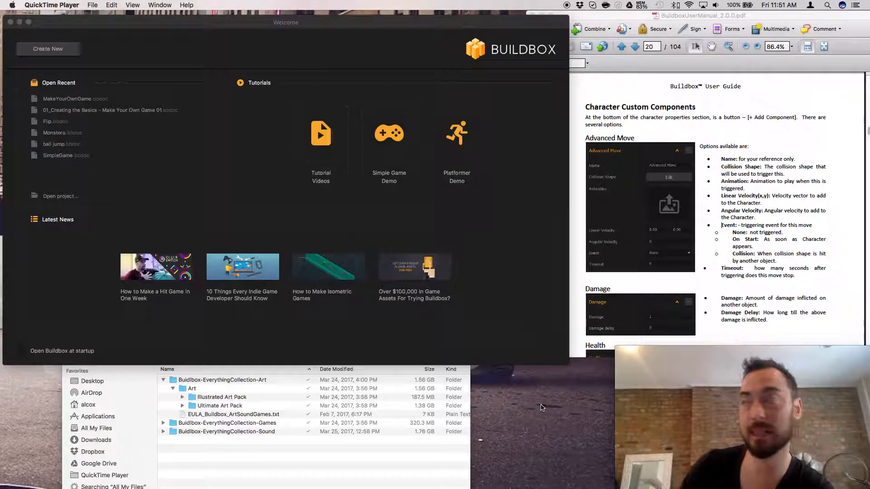
# Review the Character pages of the Buildbox user manual, through the gameplay settings to the Character Custom Components section.
pyautogui.scroll(20, 714, 138)
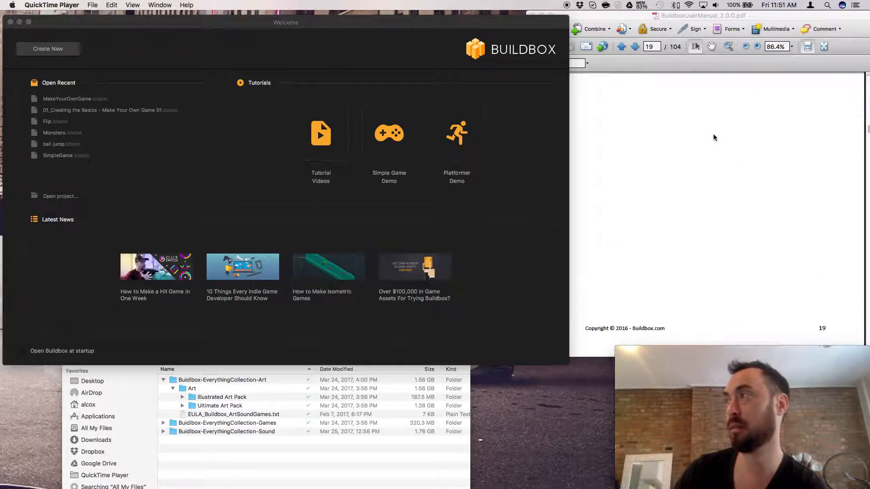
pyautogui.scroll(6, 714, 138)
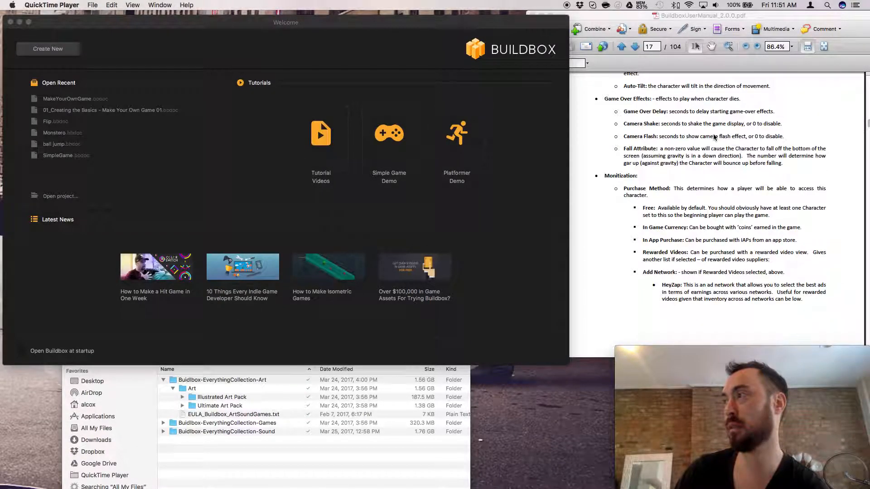
pyautogui.scroll(12, 714, 137)
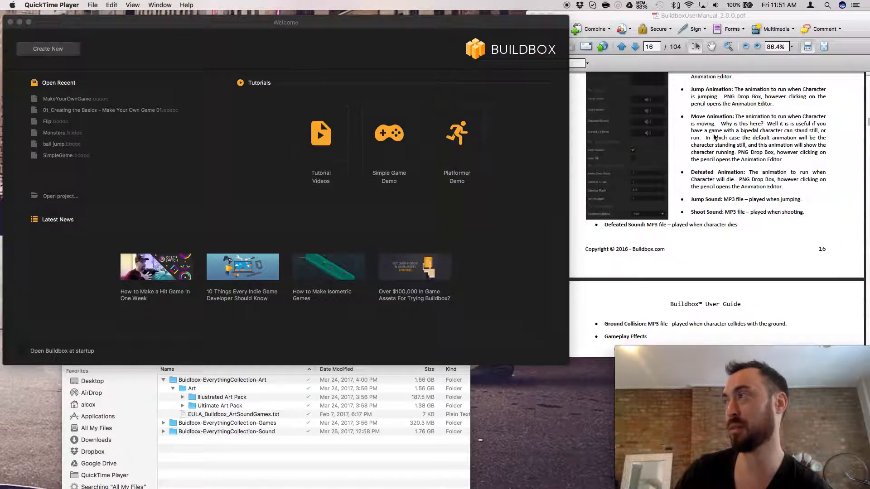
pyautogui.scroll(9, 714, 137)
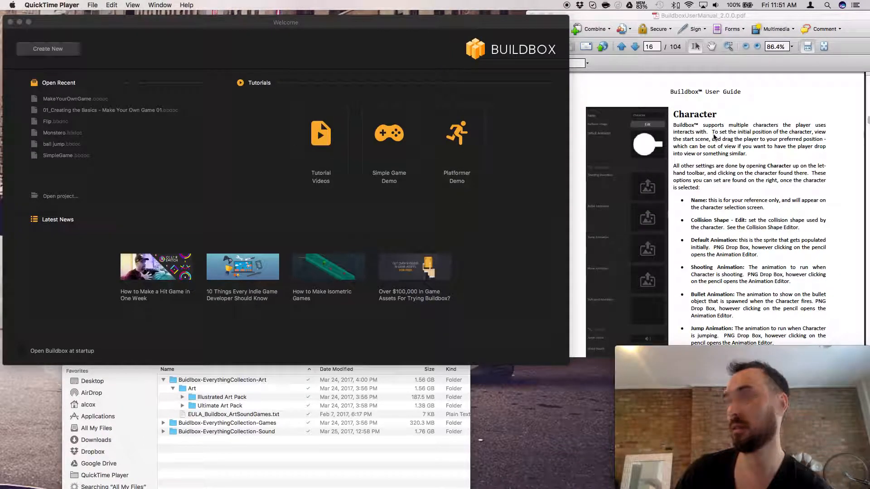
pyautogui.scroll(-9, 714, 136)
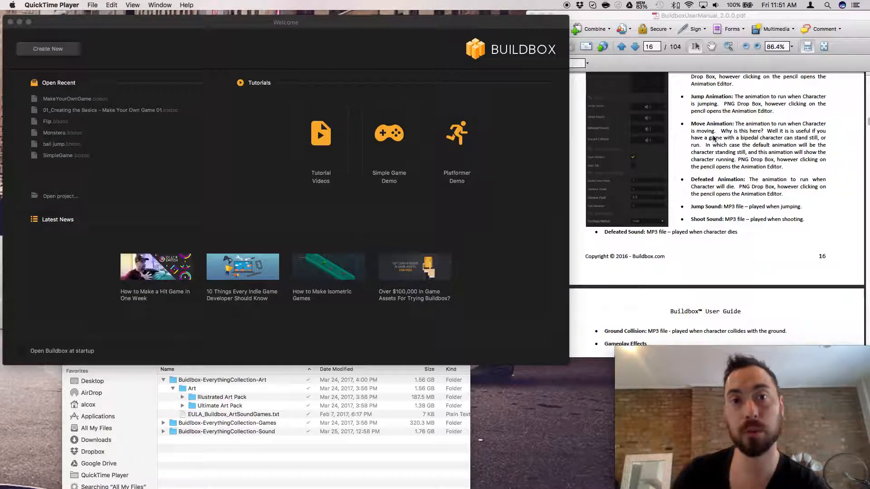
pyautogui.scroll(-3, 713, 138)
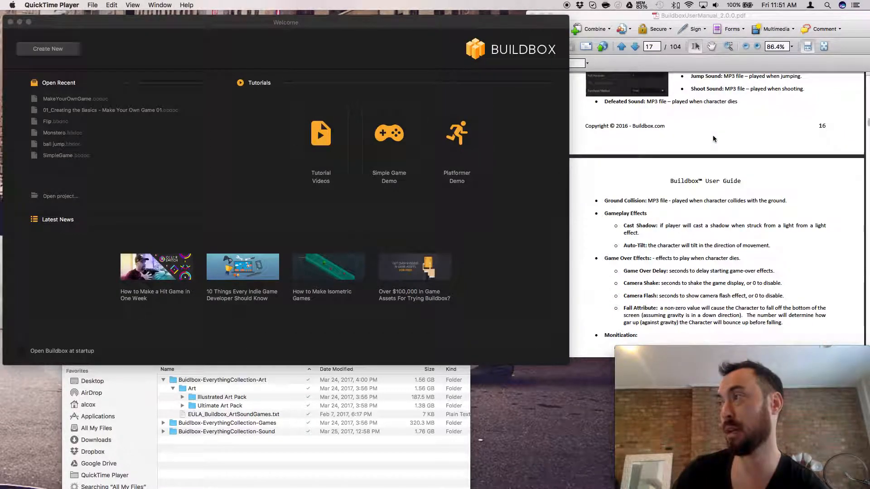
pyautogui.scroll(-8, 714, 138)
pyautogui.scroll(-2, 714, 138)
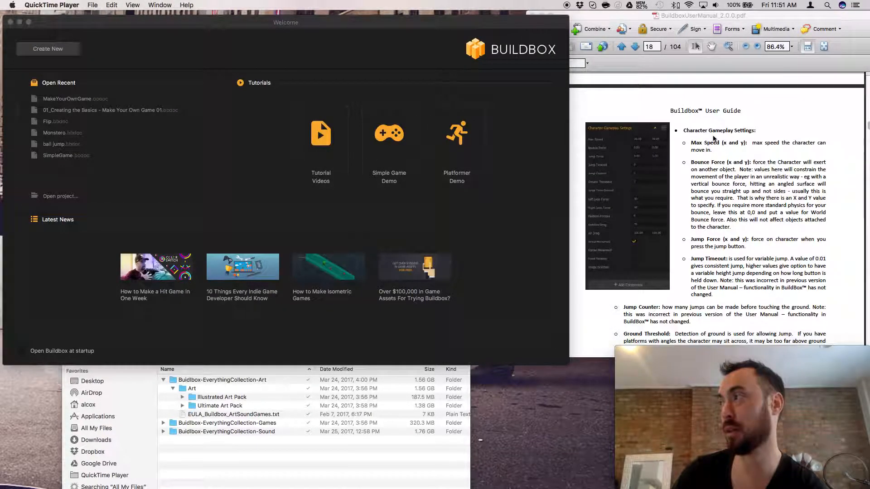
pyautogui.scroll(-8, 714, 138)
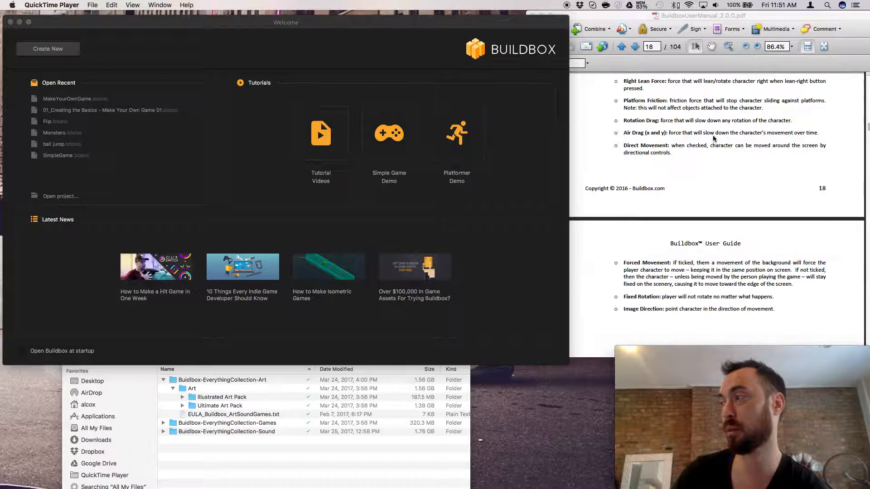
pyautogui.scroll(-8, 714, 138)
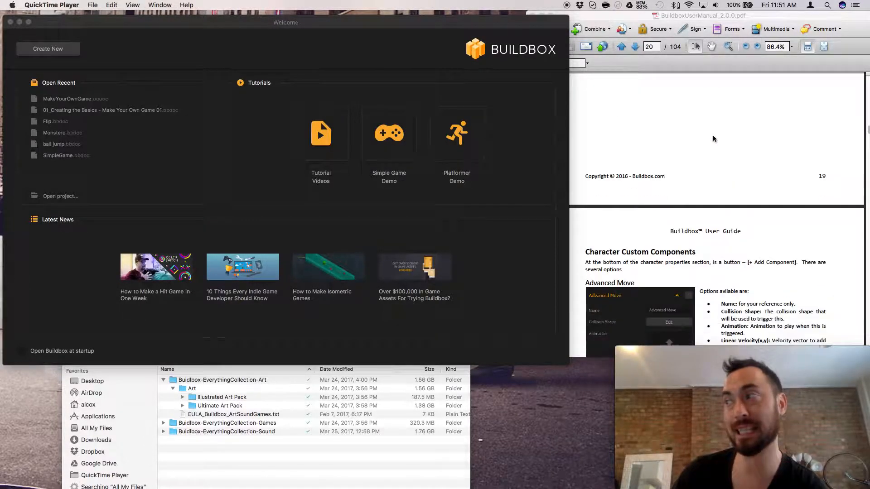
pyautogui.scroll(-2, 714, 138)
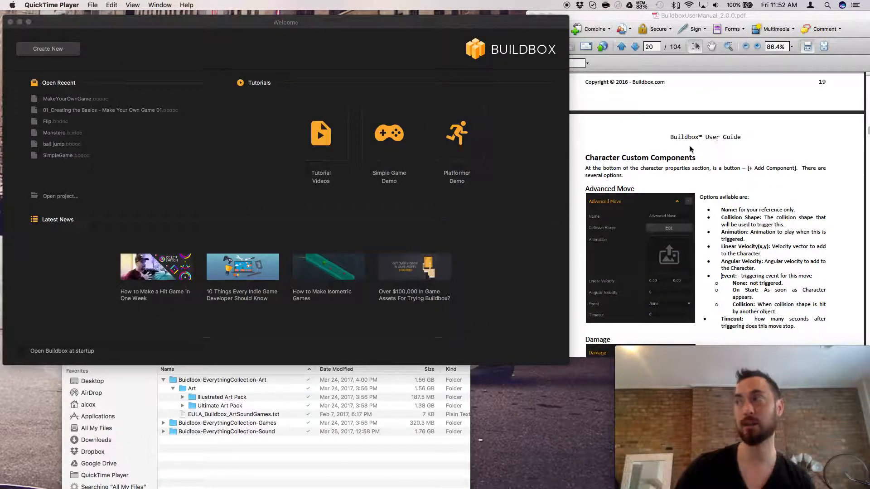
# Create a new game project with the Square Stacker gameplay type, keeping the other default settings.
pyautogui.click(34, 56)
pyautogui.click(34, 54)
pyautogui.click(353, 278)
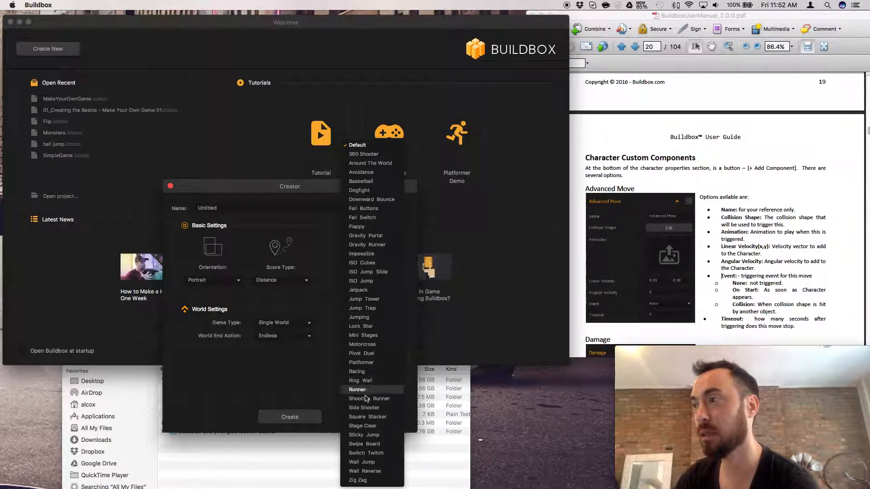
pyautogui.click(379, 418)
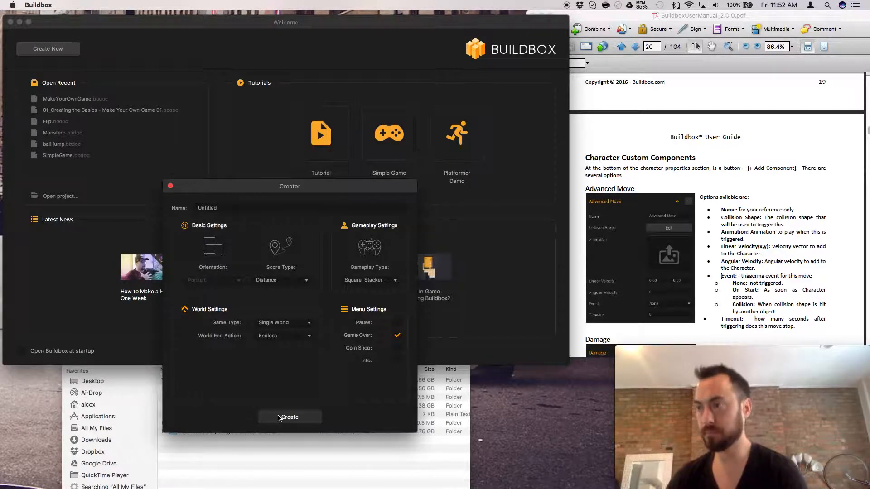
pyautogui.click(724, 285)
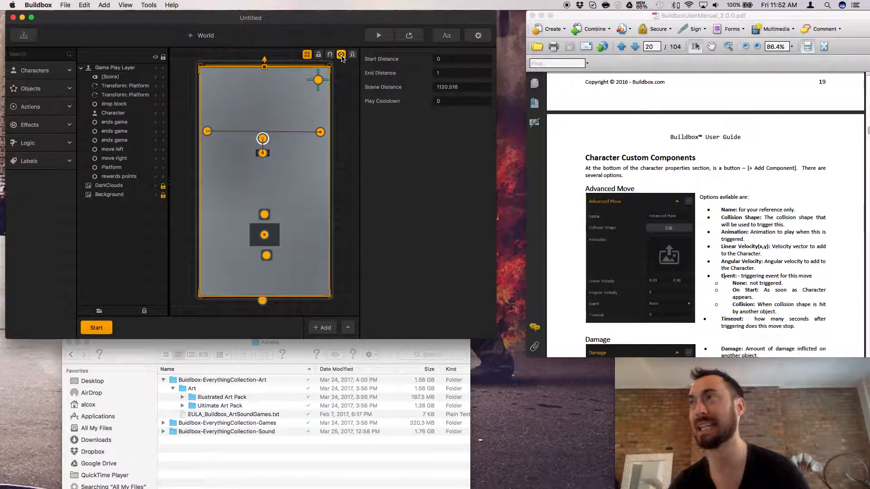
# Bring the manual's Advanced Move section into view and open the Character's properties in Buildbox.
pyautogui.click(570, 175)
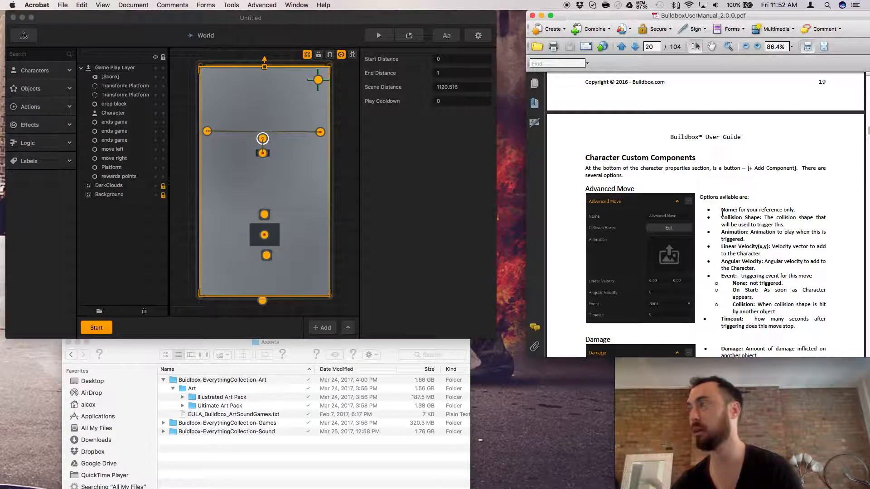
pyautogui.scroll(-1, 723, 213)
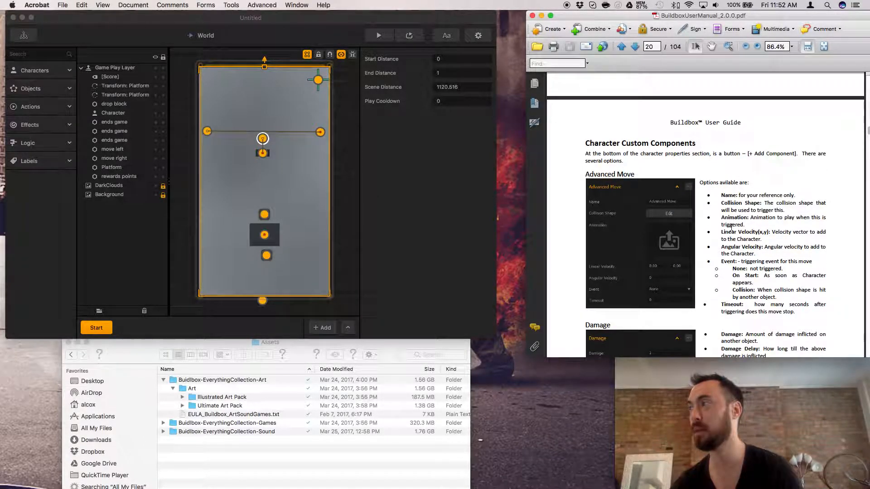
pyautogui.scroll(-4, 757, 217)
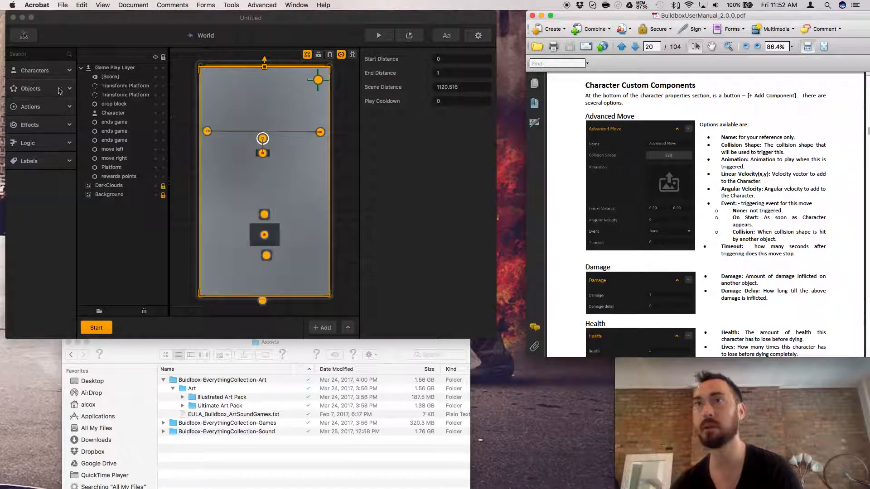
pyautogui.click(50, 72)
pyautogui.click(27, 96)
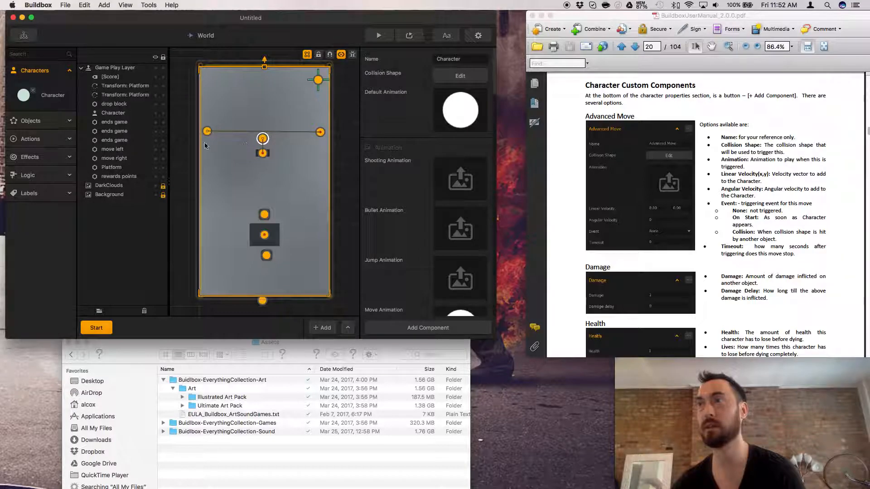
# Preview the game, drop several blocks onto the platform until the game ends, and close the preview.
pyautogui.click(379, 36)
pyautogui.click(372, 343)
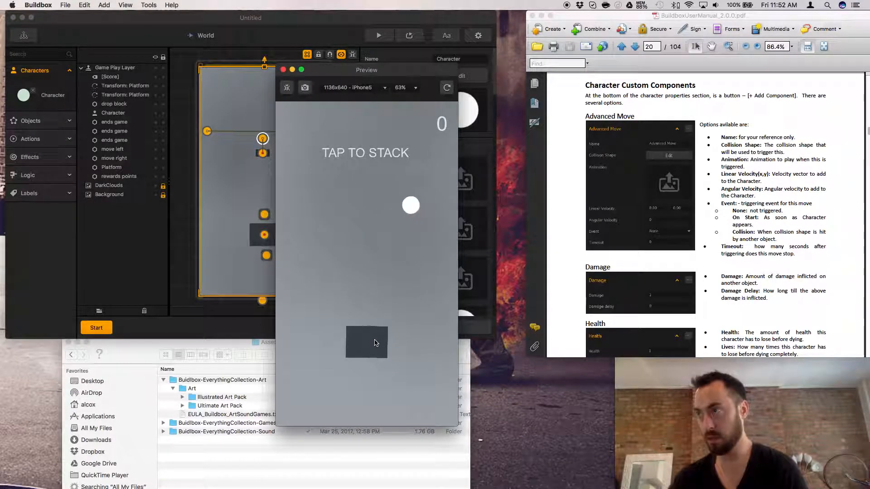
pyautogui.click(379, 349)
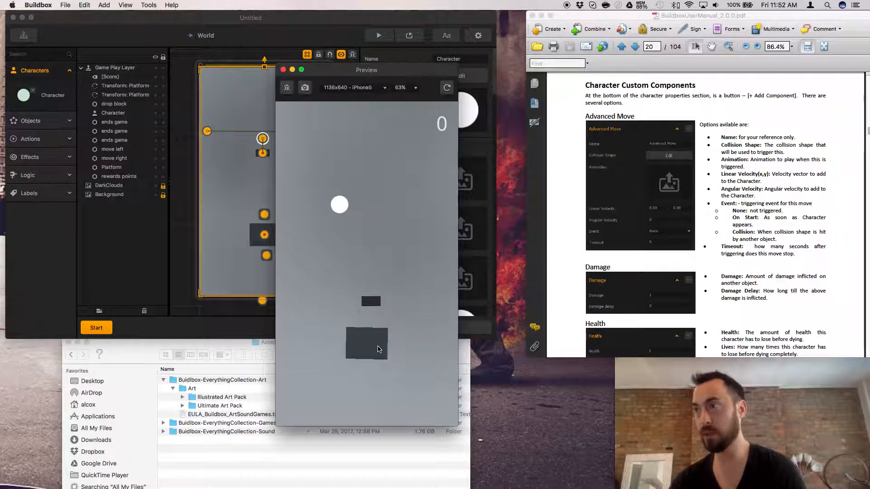
pyautogui.click(379, 350)
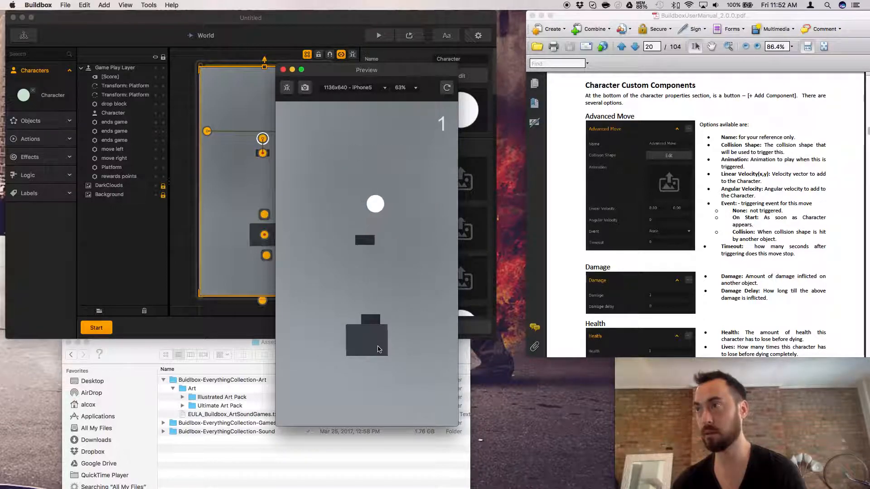
pyautogui.click(379, 350)
pyautogui.click(379, 350)
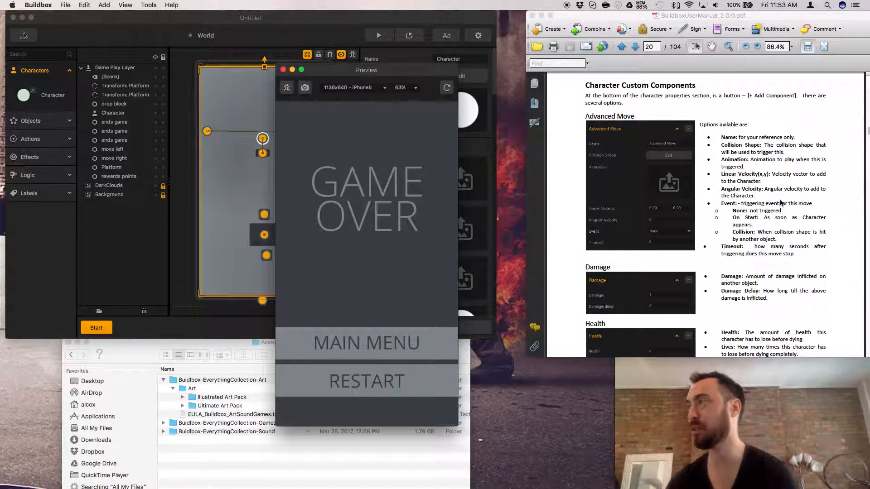
pyautogui.click(283, 69)
# Examine the Character's animation, sound, game over and gameplay settings down to its first Advanced Move component.
pyautogui.scroll(-3, 445, 194)
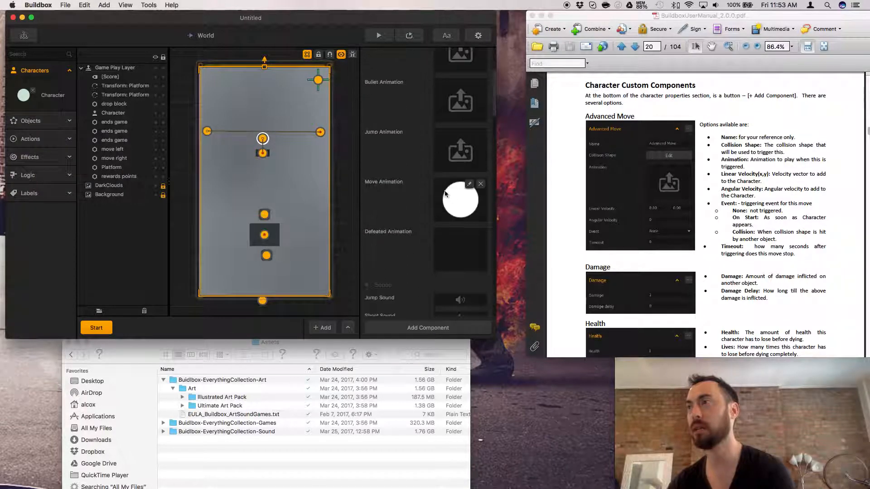
pyautogui.scroll(-10, 445, 194)
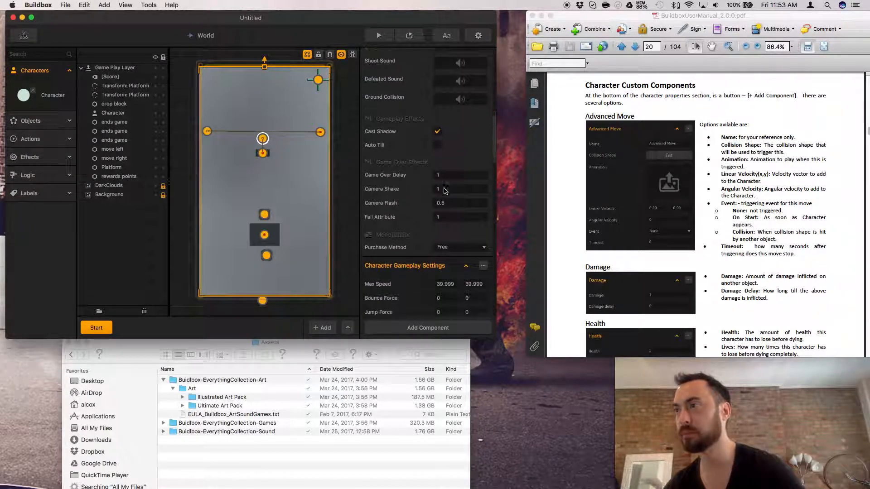
pyautogui.scroll(-3, 445, 192)
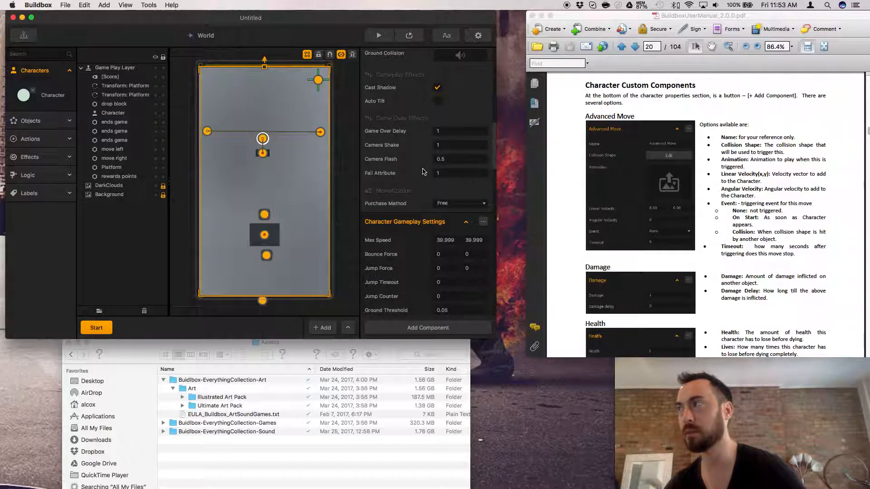
pyautogui.scroll(10, 422, 171)
pyautogui.scroll(1, 422, 171)
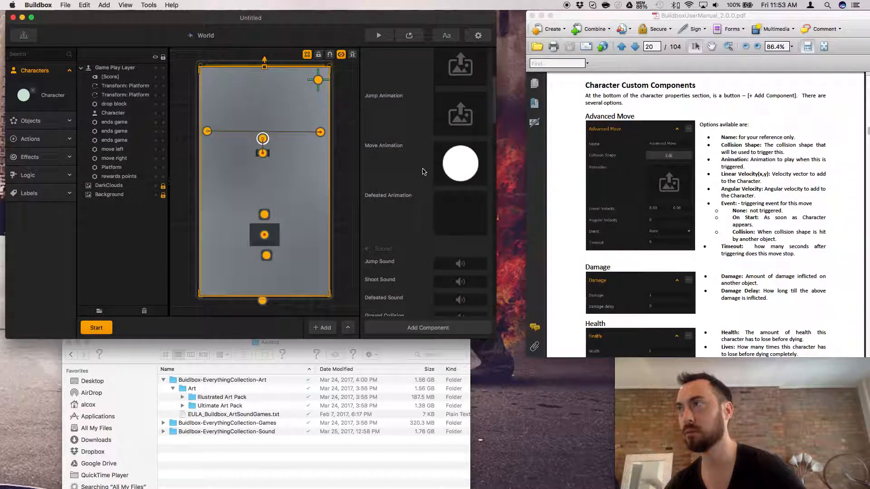
pyautogui.scroll(-15, 422, 171)
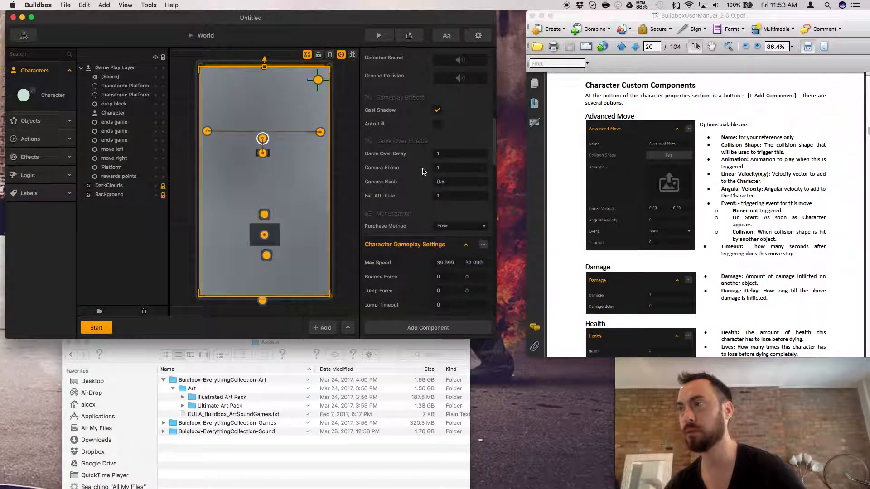
pyautogui.scroll(-5, 422, 171)
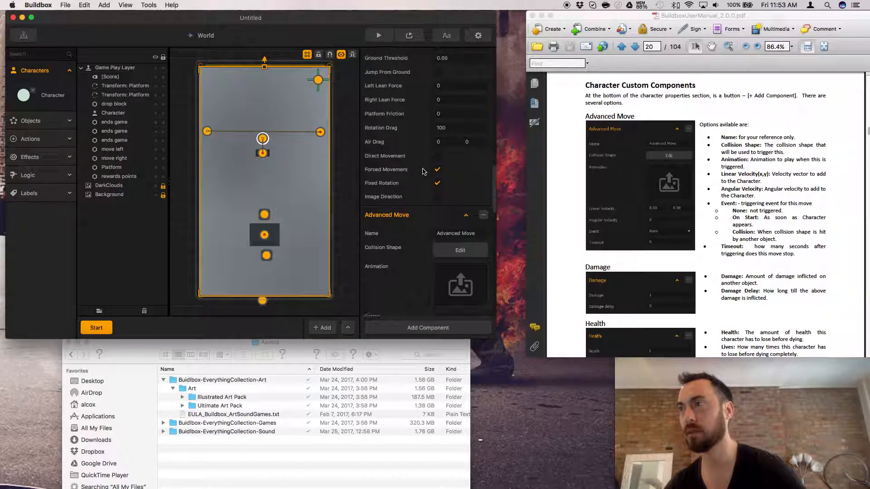
pyautogui.scroll(-4, 433, 236)
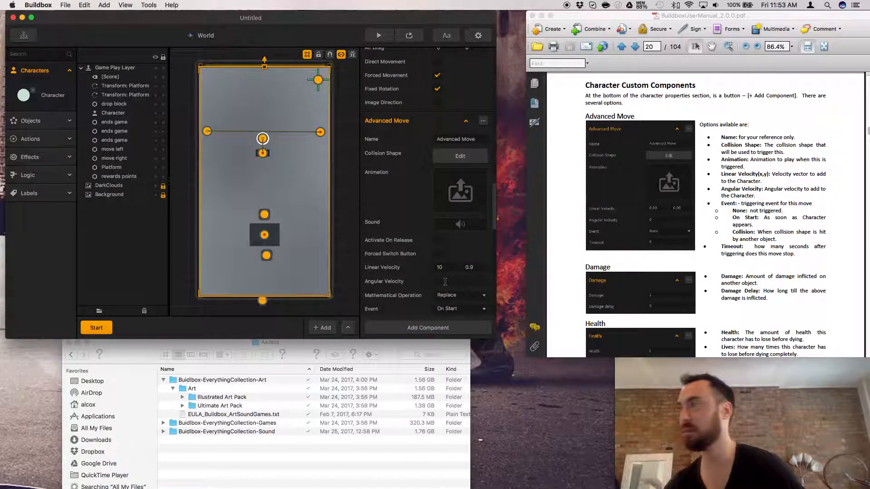
# Try an Angular Velocity of 45 on the first Advanced Move component, preview the game, and clear the value.
pyautogui.write('45')
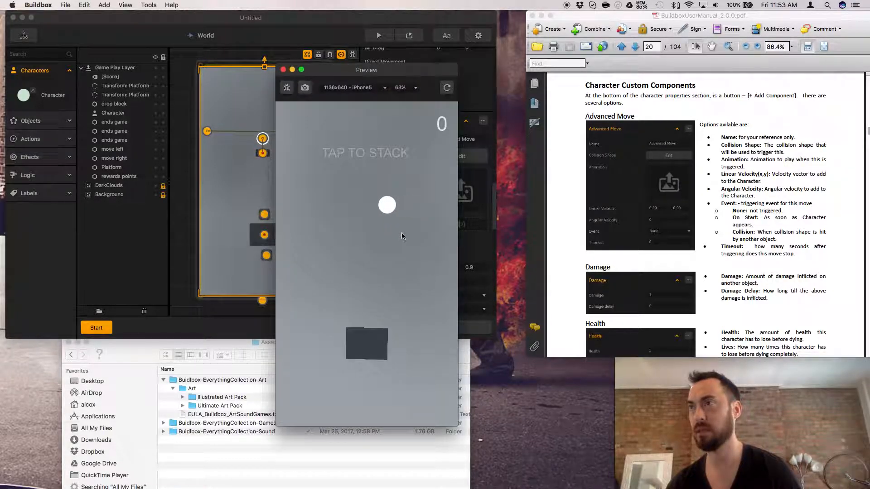
pyautogui.click(283, 70)
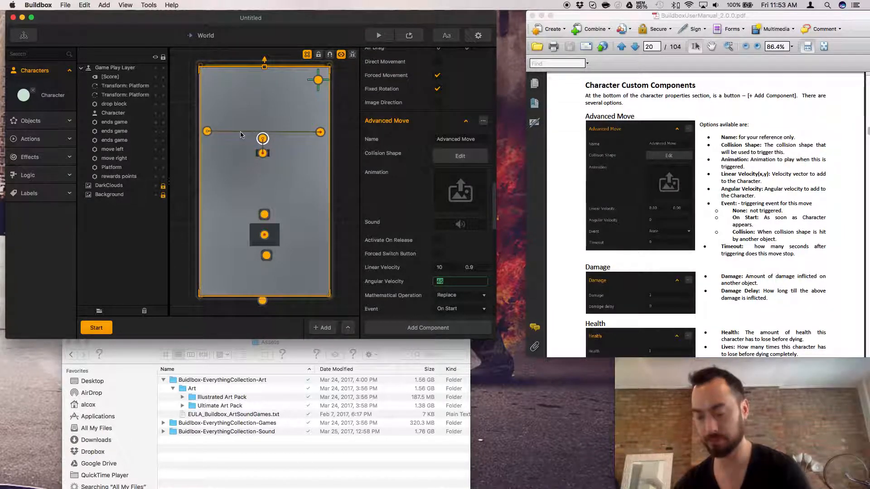
pyautogui.press('BackSpace')
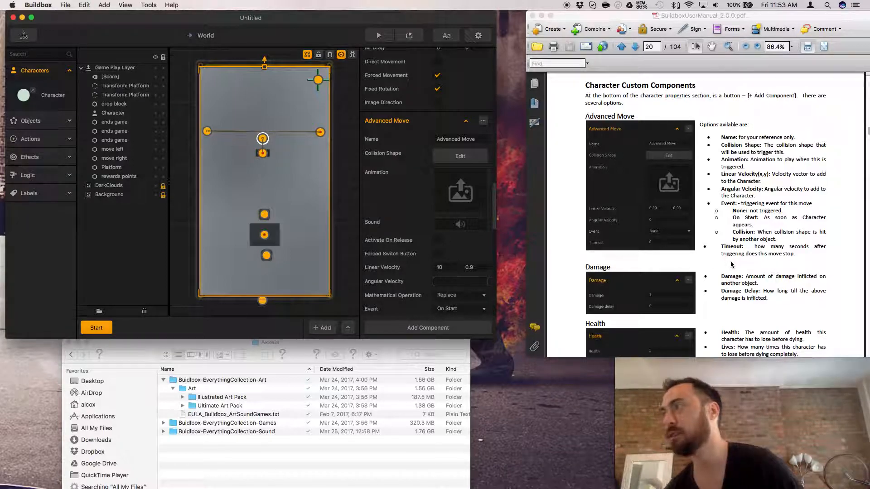
# Preview the game with the Angular Velocity cleared and drop several blocks until the game ends.
pyautogui.scroll(-3, 467, 284)
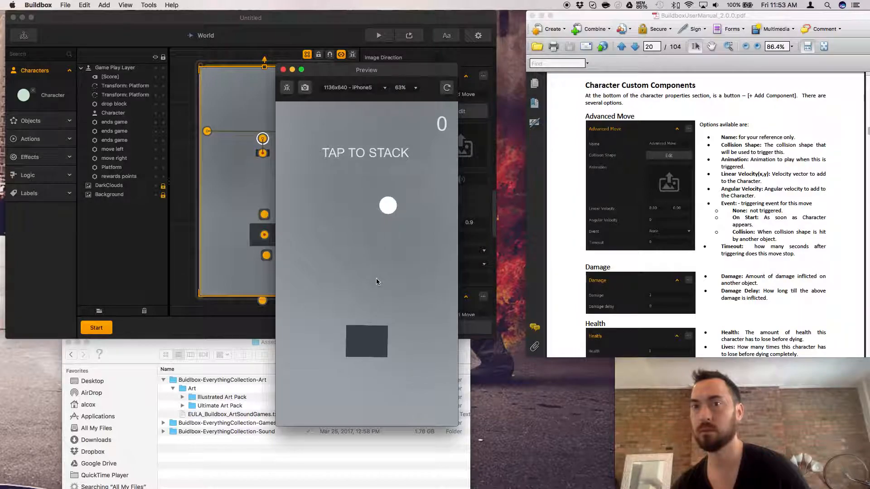
pyautogui.click(380, 304)
pyautogui.click(380, 303)
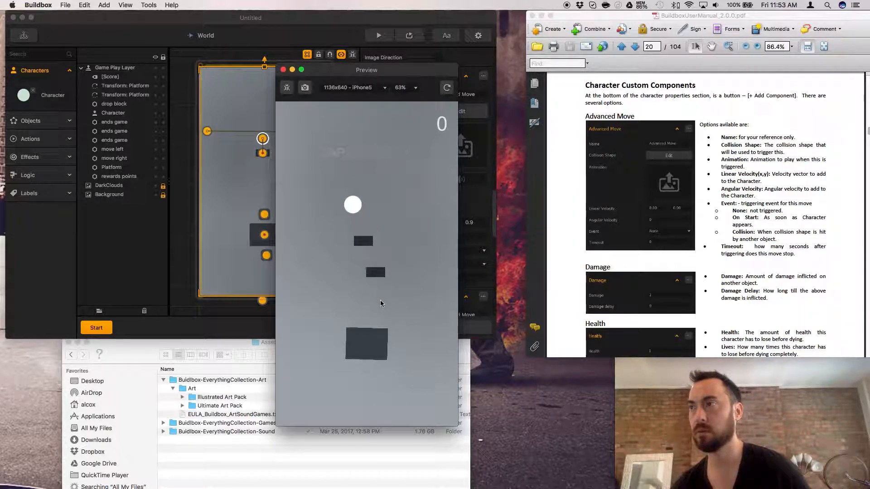
pyautogui.click(380, 303)
pyautogui.click(380, 303)
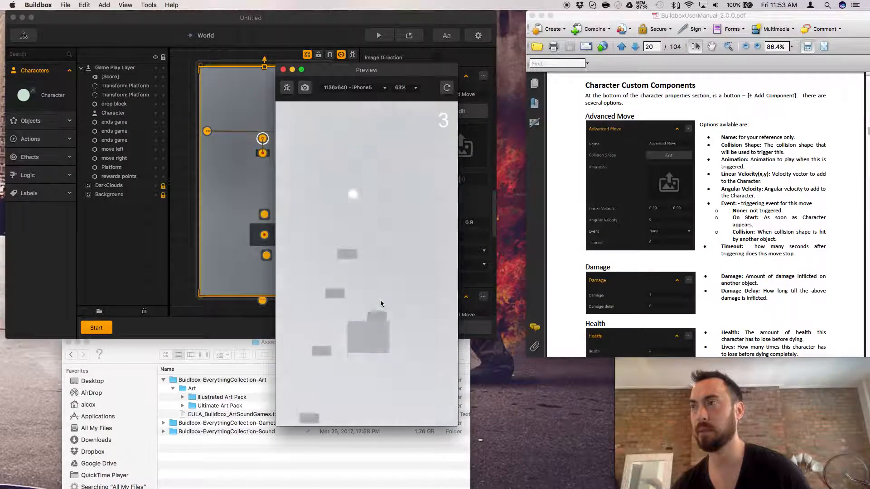
# Try a Timeout of 2 on the first Advanced Move component, preview the game, and clear the value.
pyautogui.click(464, 279)
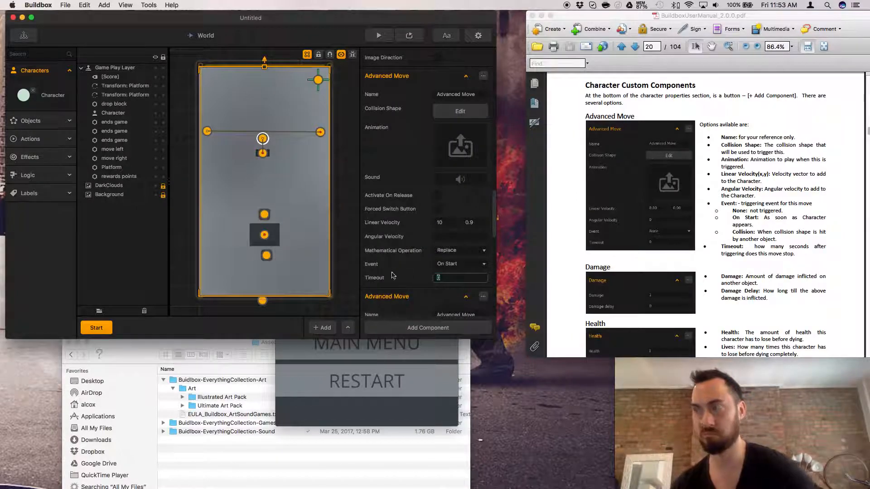
pyautogui.write('2')
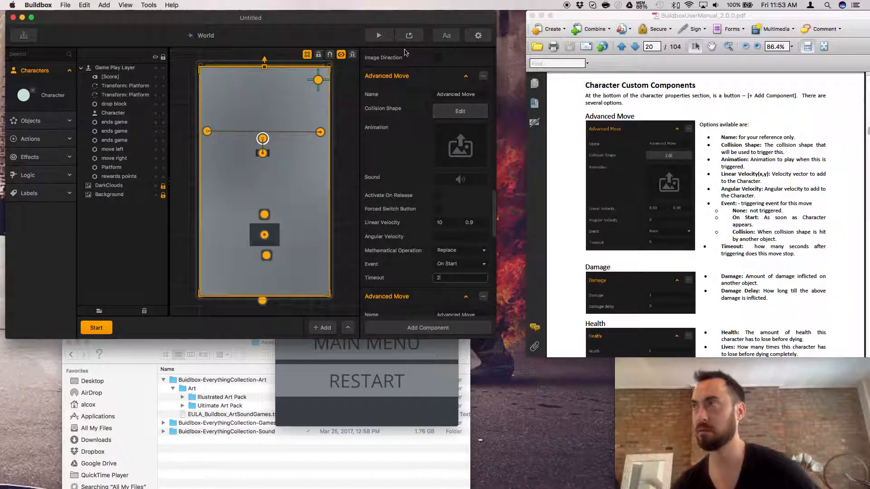
pyautogui.click(409, 35)
pyautogui.click(365, 382)
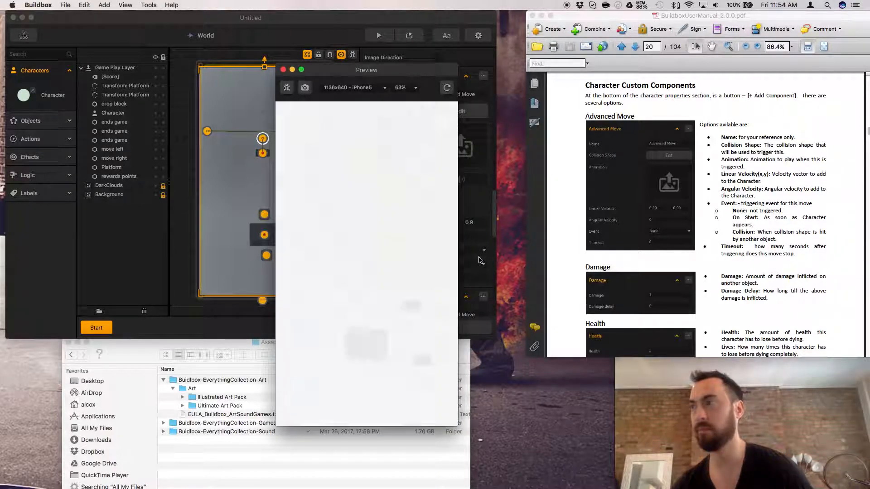
pyautogui.click(479, 267)
pyautogui.moveTo(457, 277); pyautogui.dragTo(407, 277)
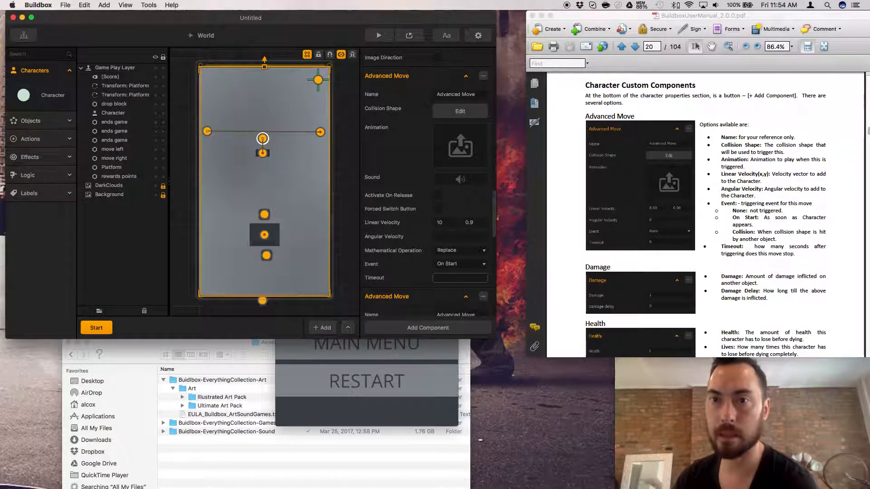
# Add another Advanced Move component after the Character's existing ones and delete it.
pyautogui.click(821, 310)
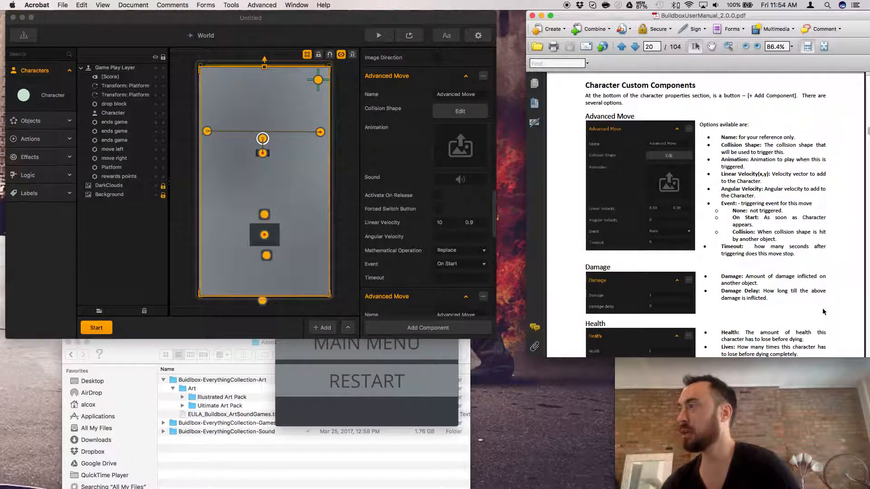
pyautogui.scroll(-1, 749, 279)
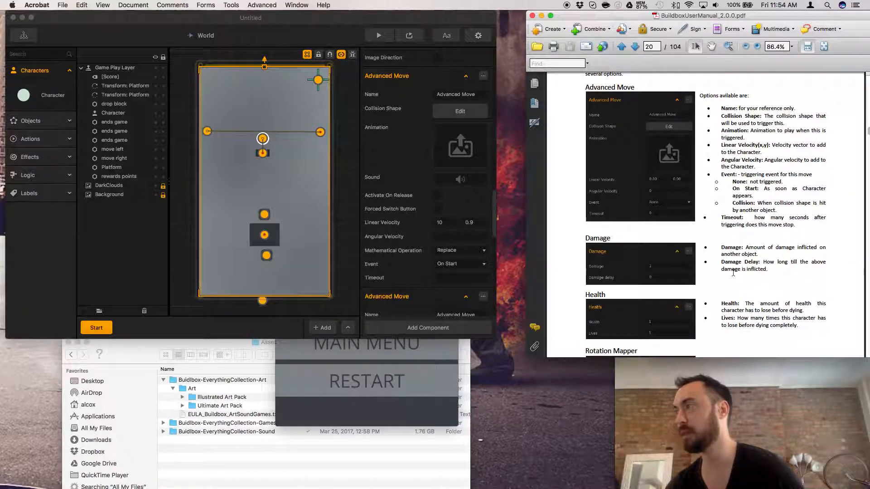
pyautogui.scroll(-5, 459, 260)
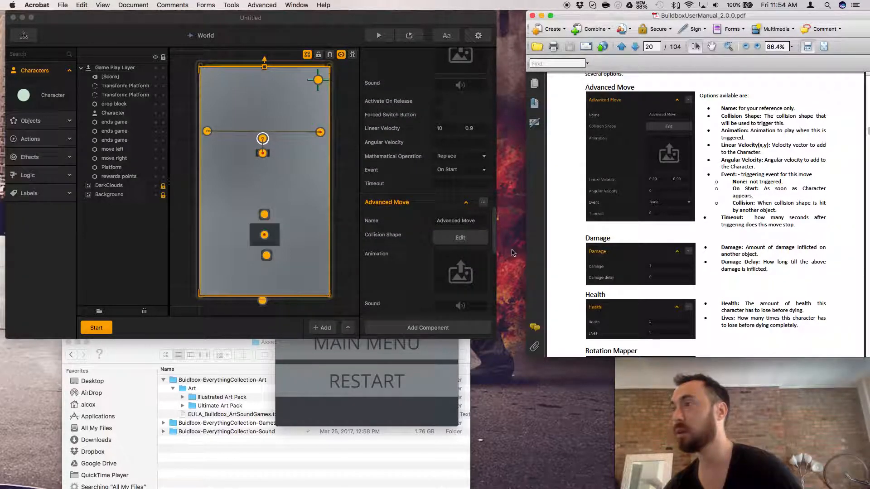
pyautogui.scroll(-6, 433, 247)
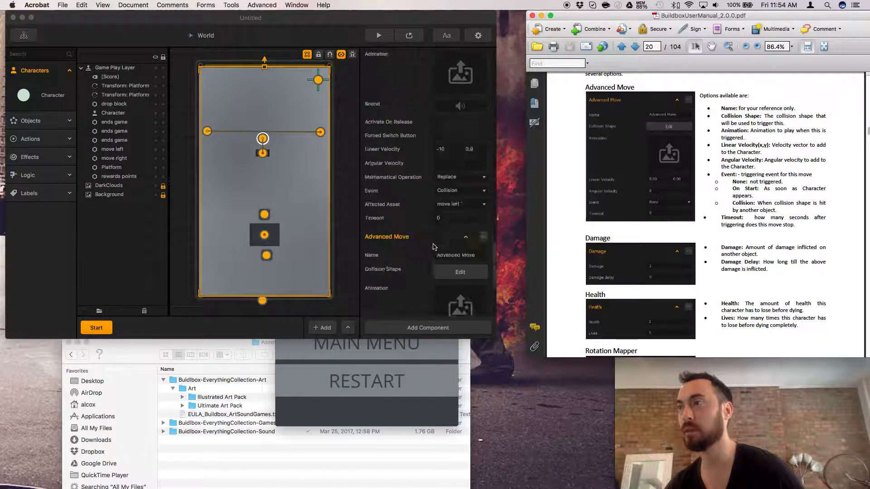
pyautogui.click(421, 327)
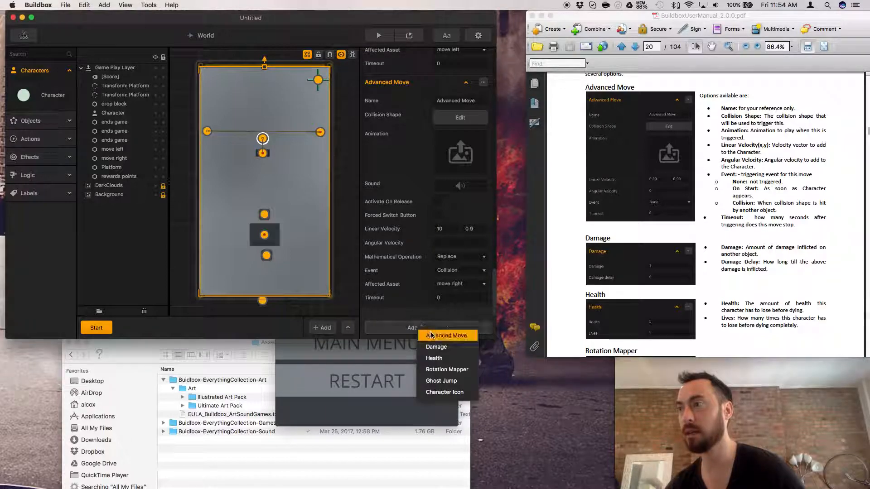
pyautogui.click(433, 334)
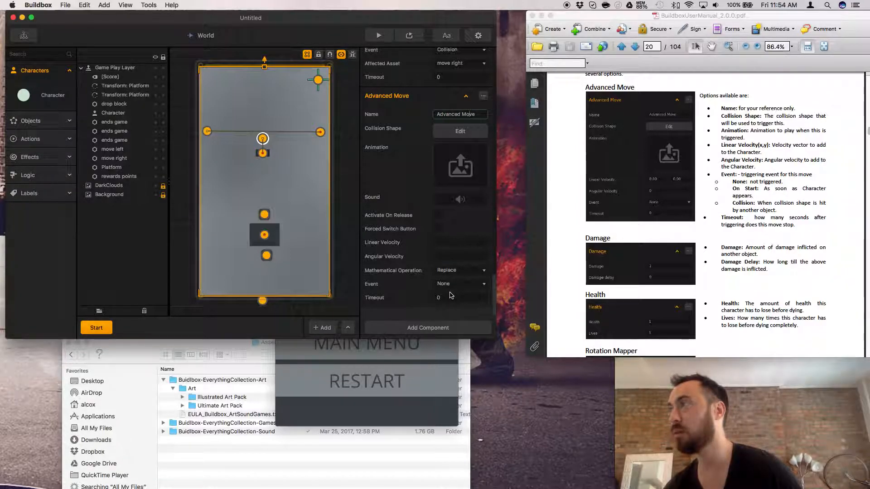
pyautogui.click(483, 96)
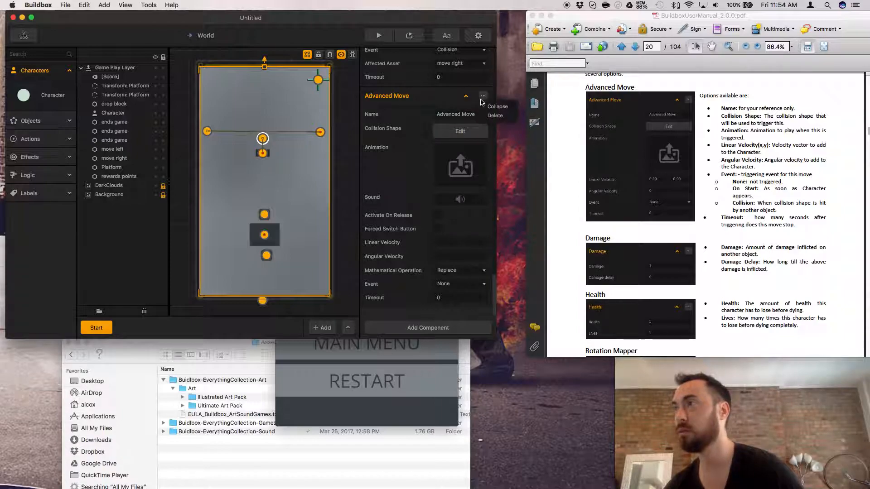
pyautogui.click(491, 116)
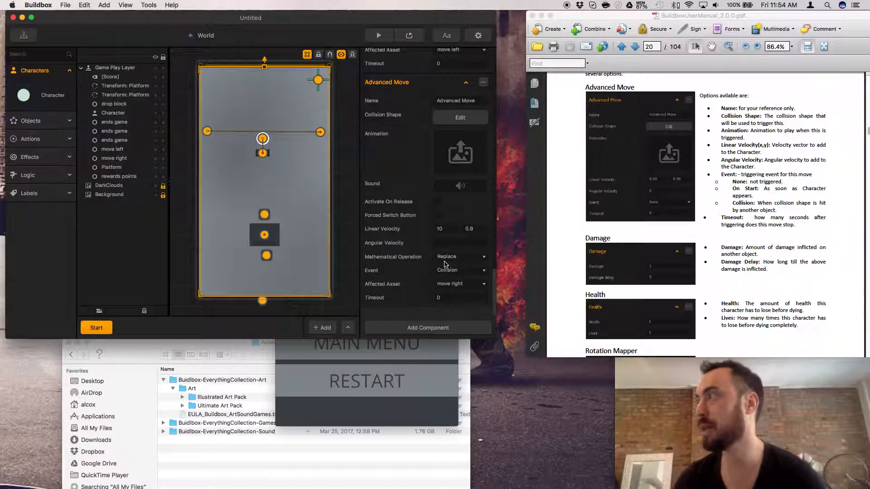
# Review the manual's Advanced Move options against the Character's Advanced Move components, gameplay settings and general properties.
pyautogui.scroll(1, 433, 300)
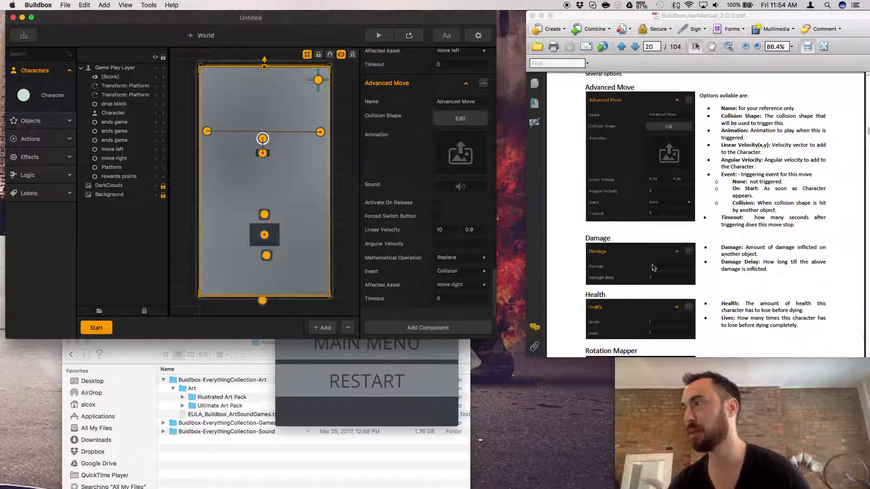
pyautogui.scroll(3, 628, 269)
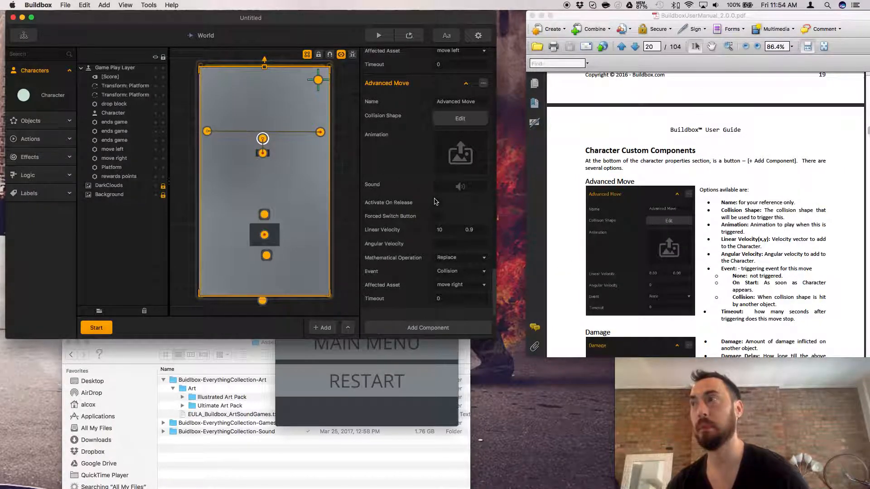
pyautogui.scroll(-10, 422, 207)
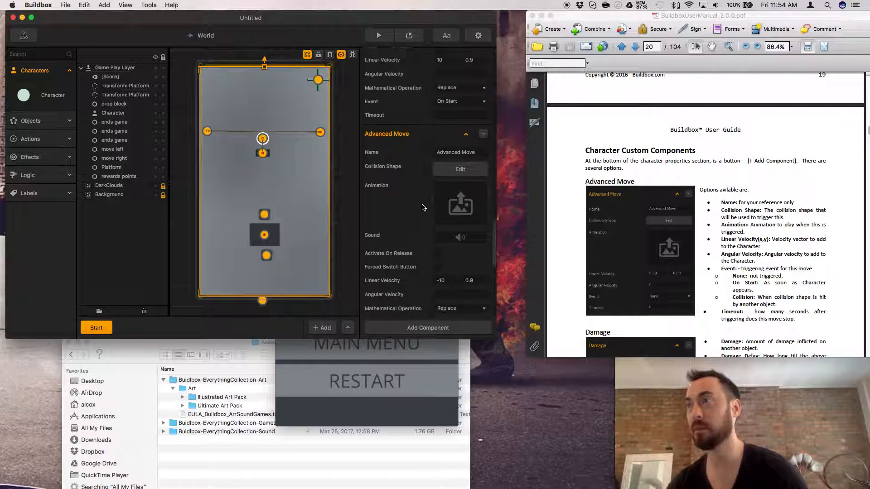
pyautogui.scroll(-6, 422, 207)
pyautogui.scroll(10, 422, 207)
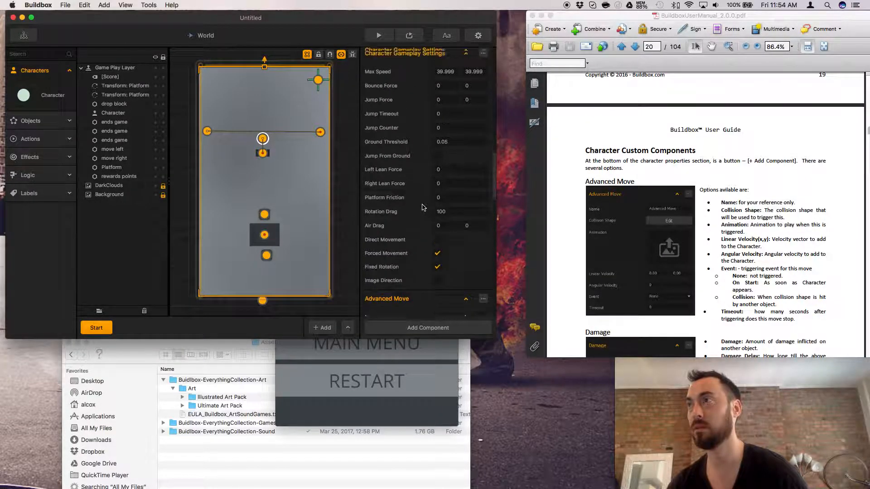
pyautogui.scroll(10, 422, 208)
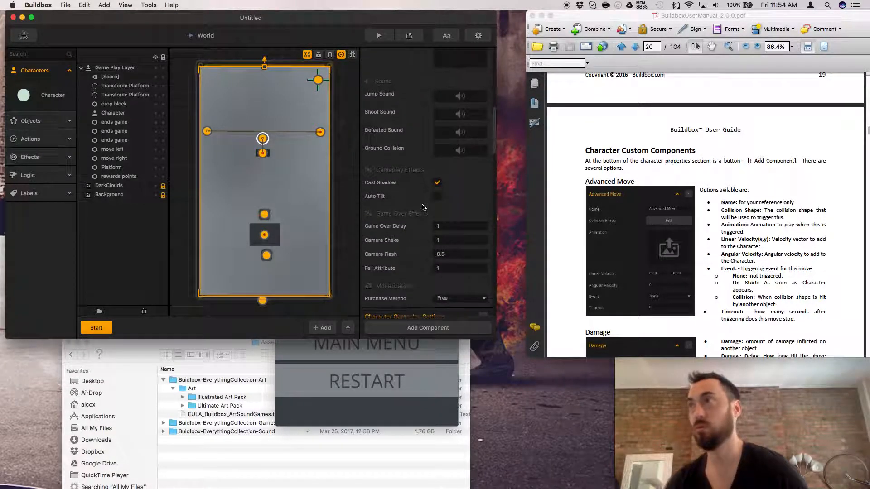
pyautogui.scroll(2, 422, 208)
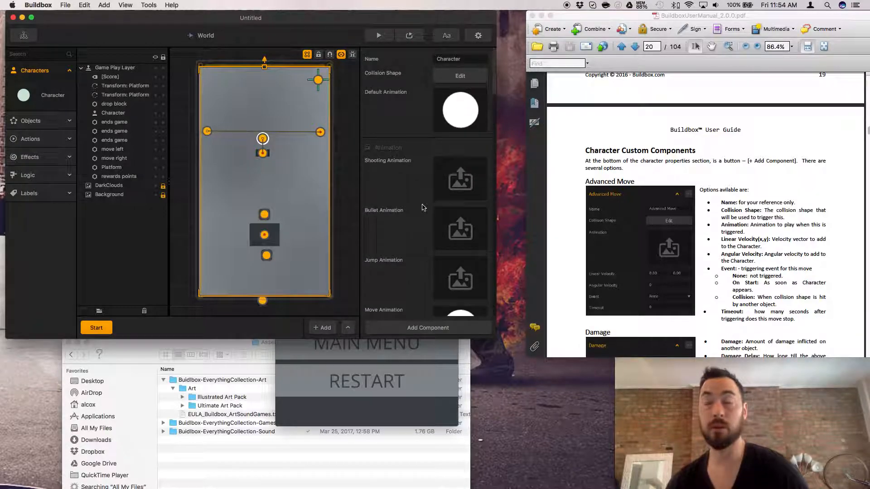
# Create a new game with the Platformer gameplay type, discarding the changes to the current project.
pyautogui.click(28, 5)
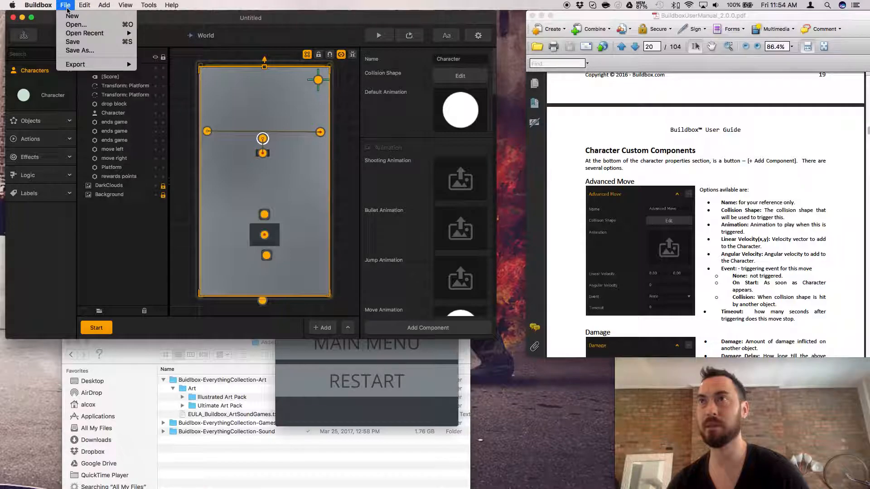
pyautogui.click(67, 15)
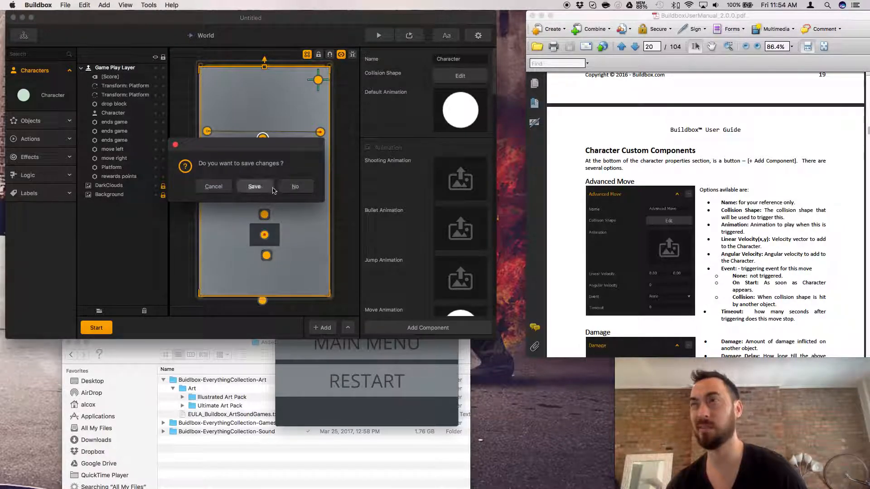
pyautogui.click(288, 189)
pyautogui.click(390, 281)
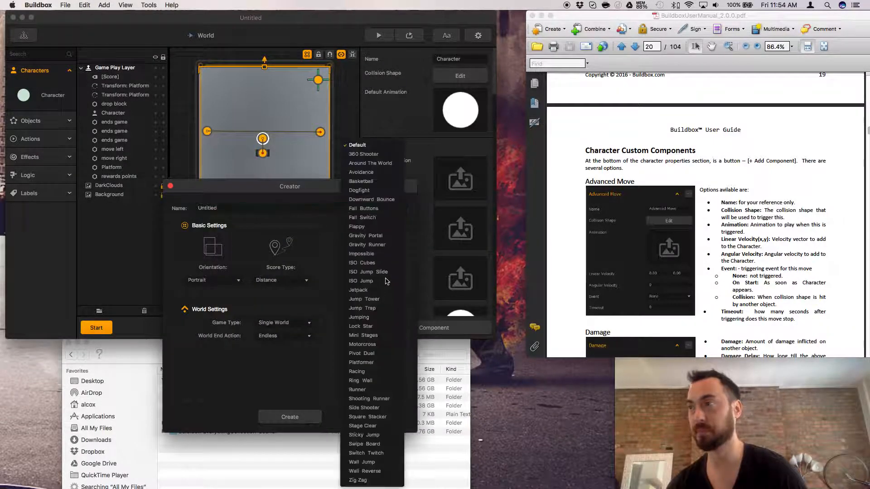
pyautogui.click(386, 362)
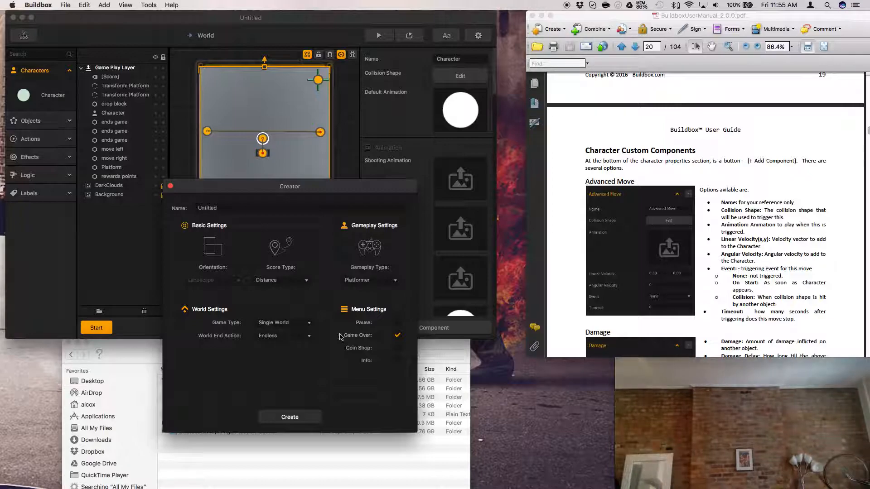
pyautogui.press('Return')
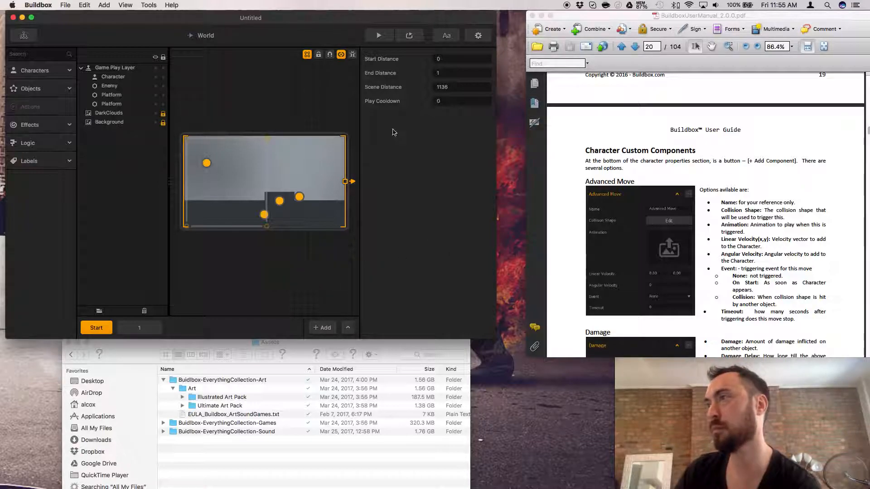
# Hide the orange object markers in the scene and toggle the game frame display off and back on.
pyautogui.click(340, 55)
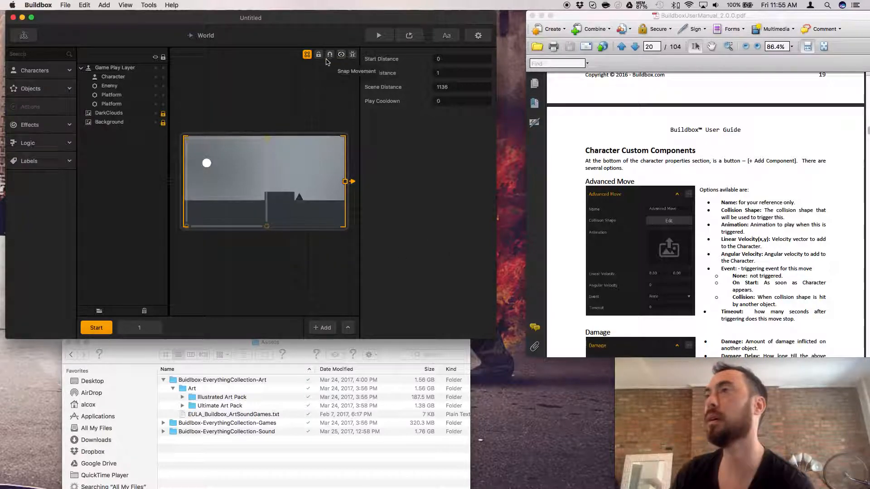
pyautogui.click(307, 55)
pyautogui.click(307, 55)
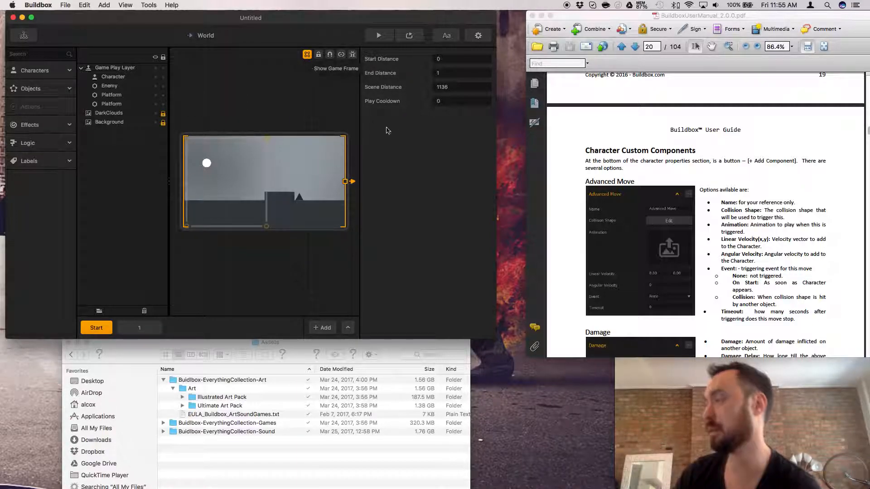
# Open the Character's properties in Buildbox and add a Damage component after its gameplay settings.
pyautogui.click(602, 221)
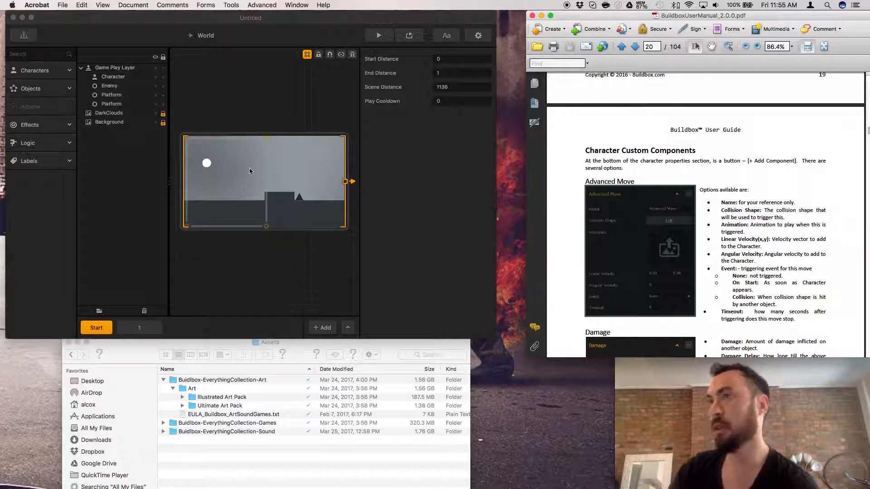
pyautogui.click(45, 70)
pyautogui.click(38, 94)
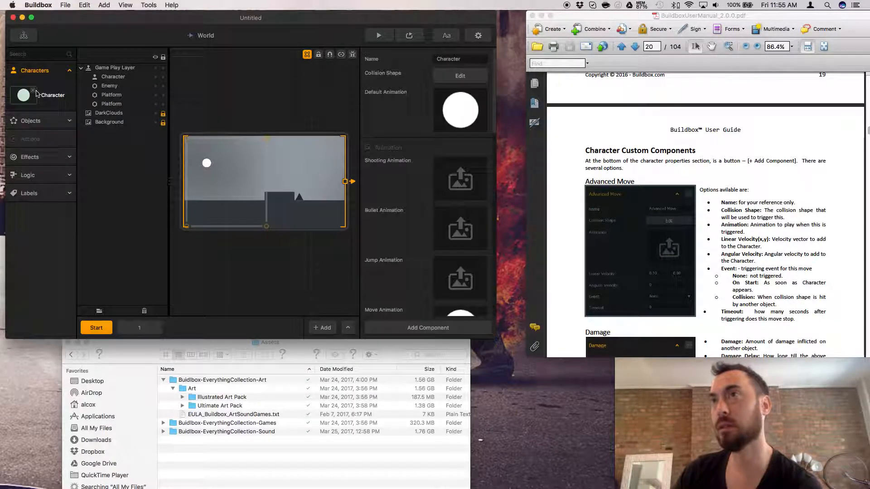
pyautogui.scroll(-10, 464, 217)
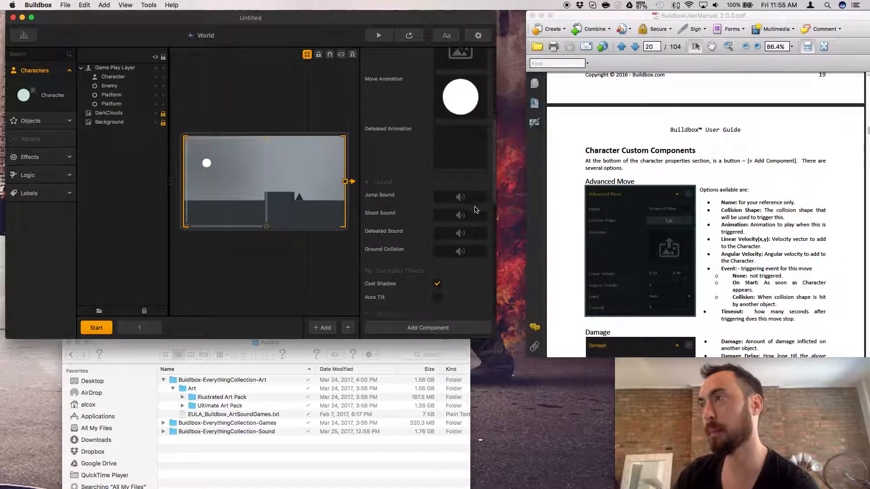
pyautogui.scroll(-10, 465, 217)
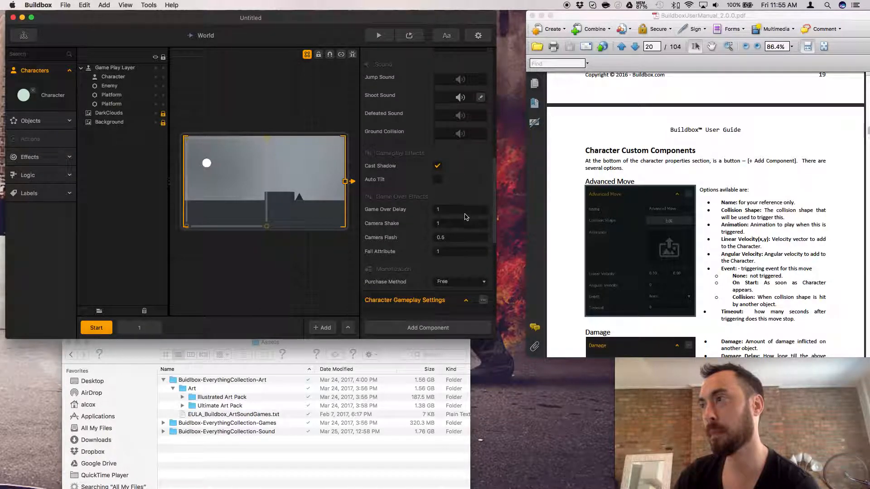
pyautogui.scroll(-10, 464, 217)
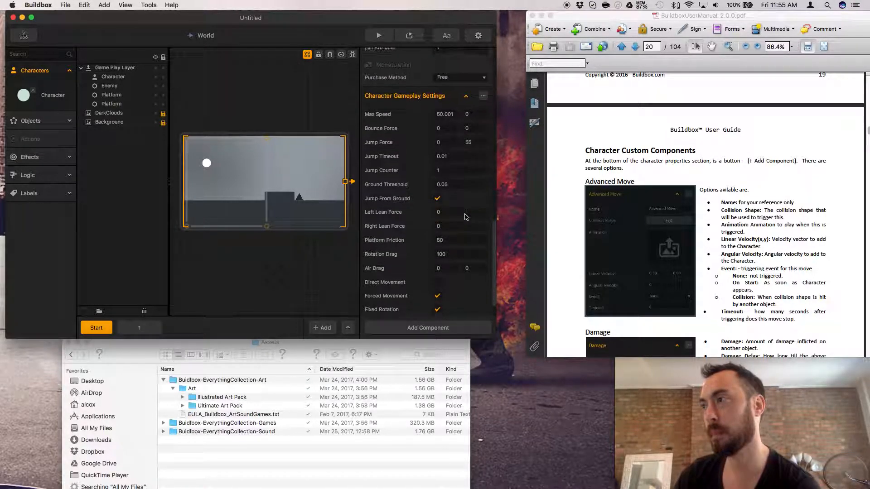
pyautogui.click(426, 327)
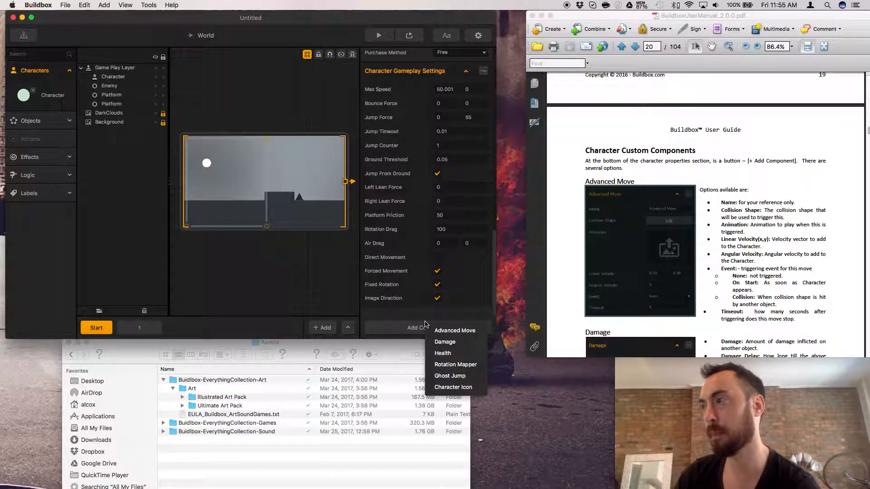
pyautogui.click(442, 343)
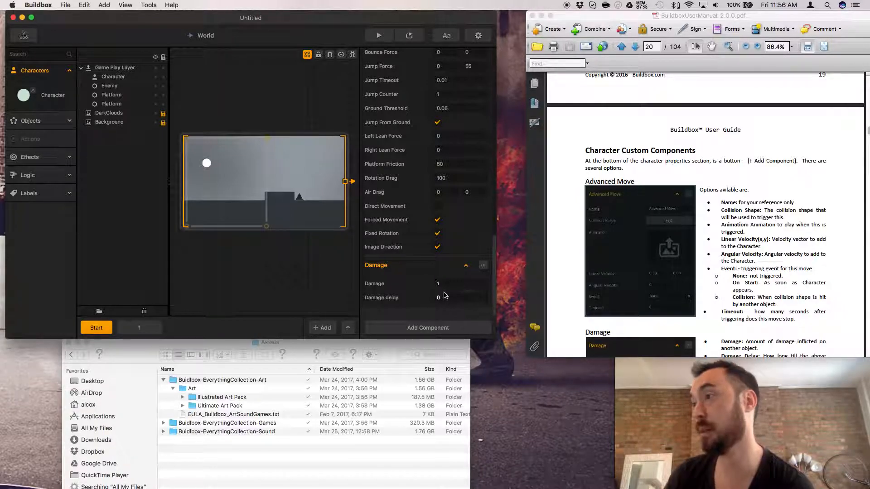
# Read the manual's Damage, Health, Rotation Mapper and Ghost Jump sections alongside the list of components available for the Character.
pyautogui.click(770, 285)
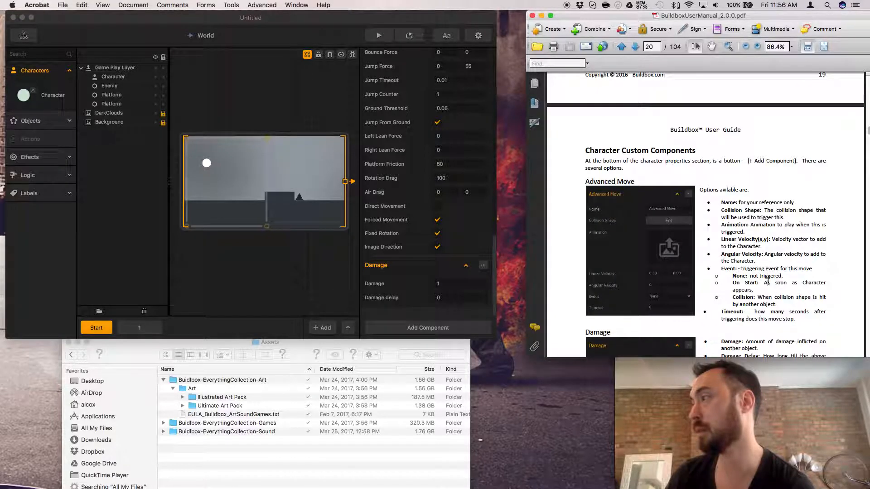
pyautogui.scroll(-10, 768, 284)
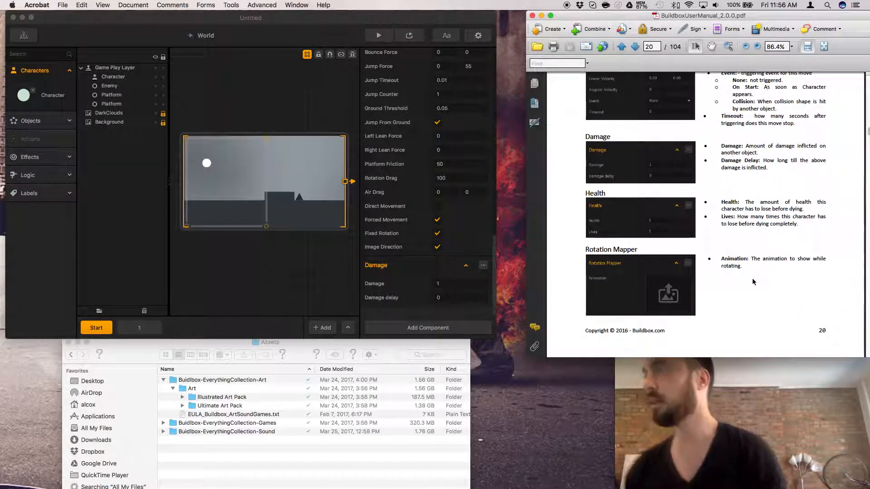
pyautogui.click(464, 329)
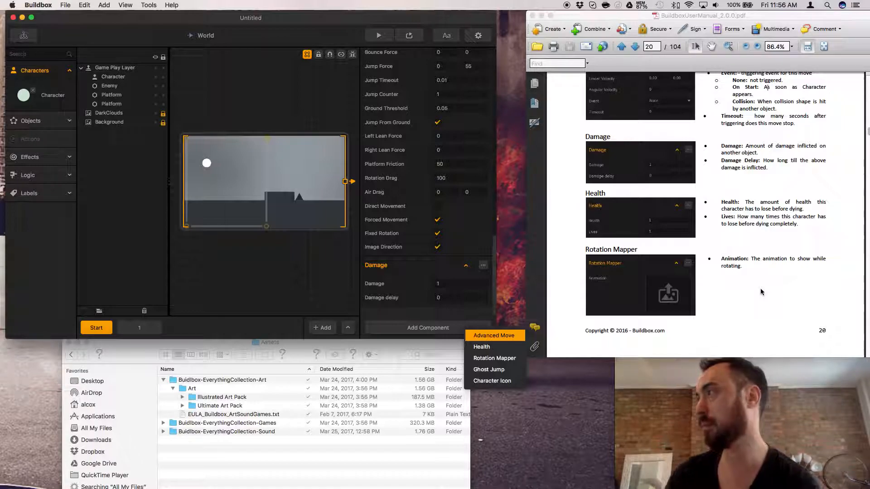
pyautogui.scroll(-3, 760, 288)
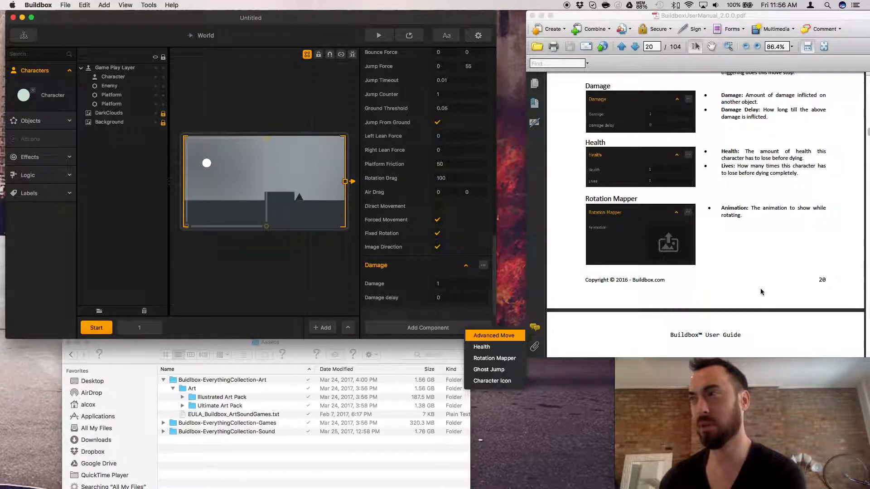
pyautogui.scroll(-5, 704, 277)
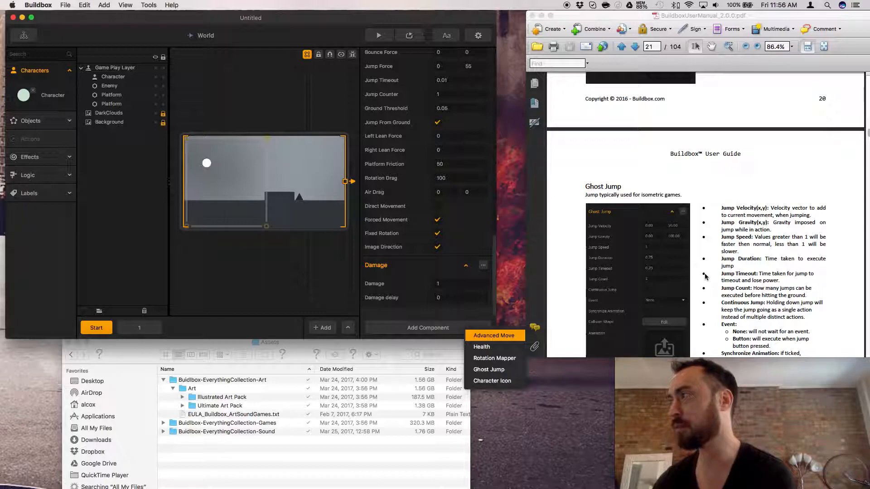
pyautogui.scroll(-2, 704, 276)
pyautogui.scroll(-2, 705, 277)
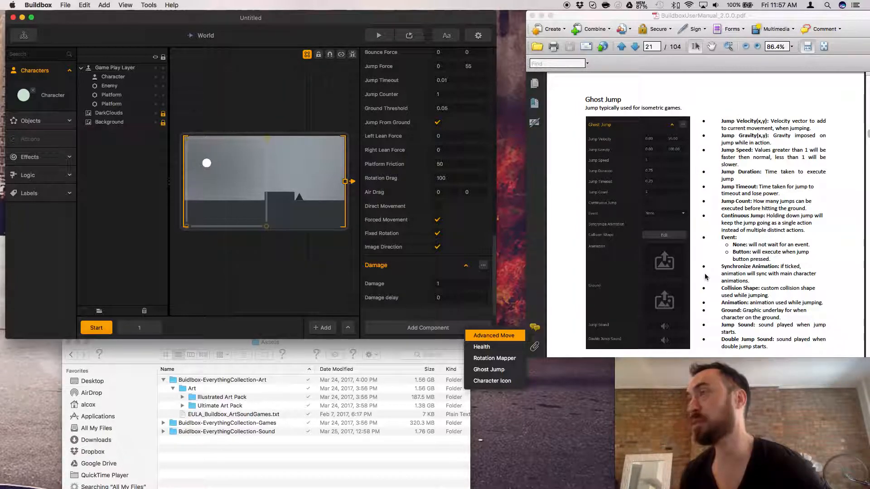
# Add a Ghost Jump component to the Character and delete its Damage component.
pyautogui.click(489, 369)
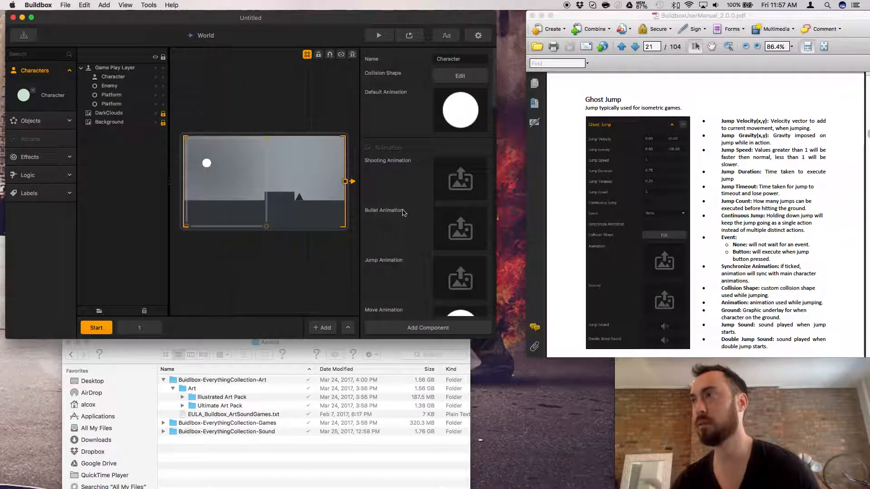
pyautogui.scroll(-10, 403, 213)
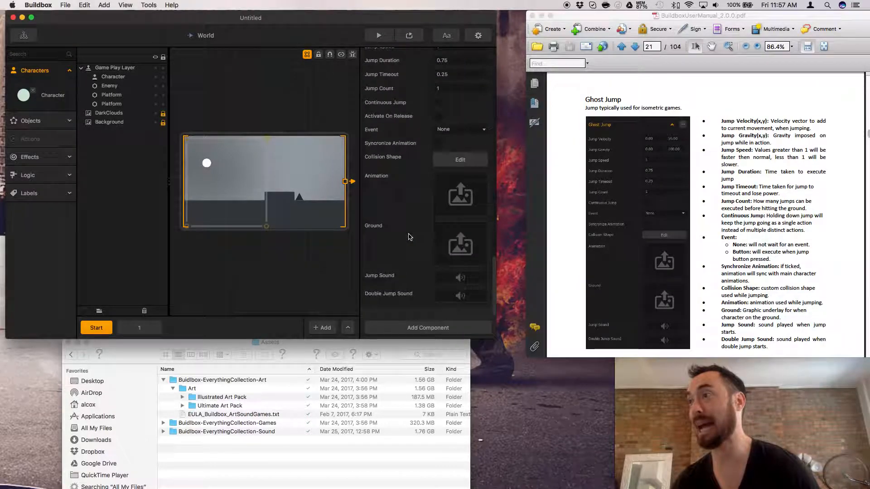
pyautogui.scroll(5, 409, 236)
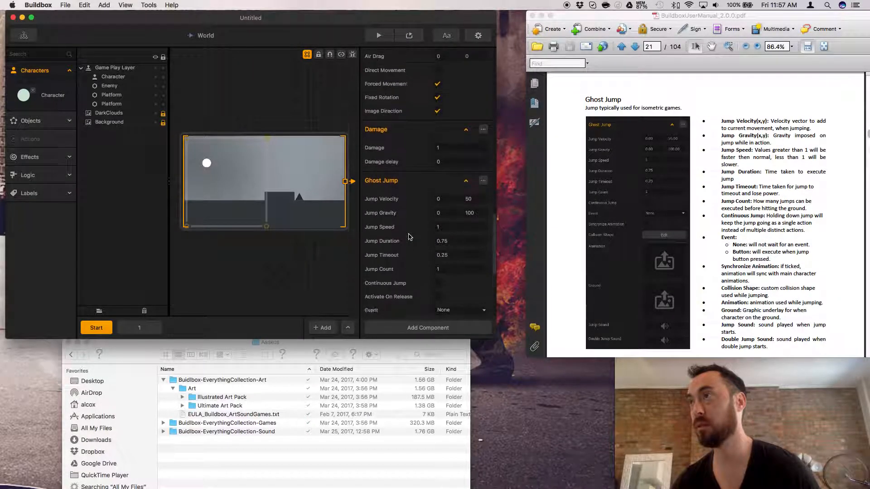
pyautogui.click(483, 140)
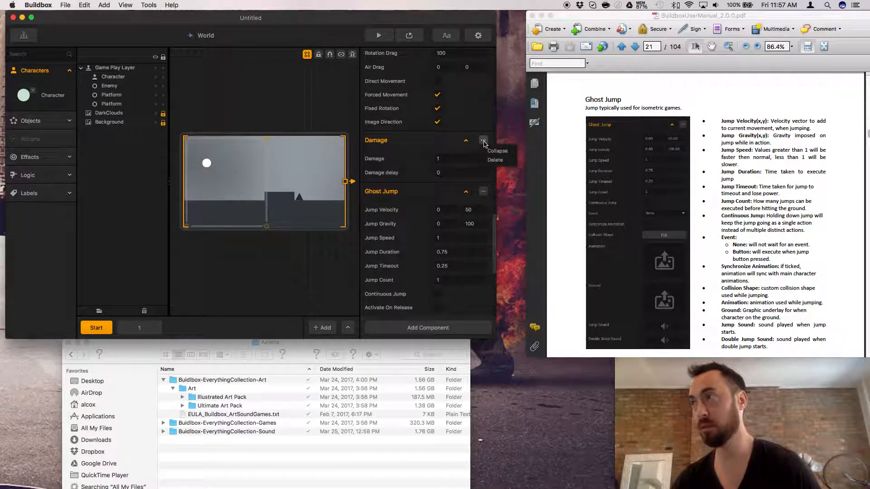
pyautogui.click(492, 160)
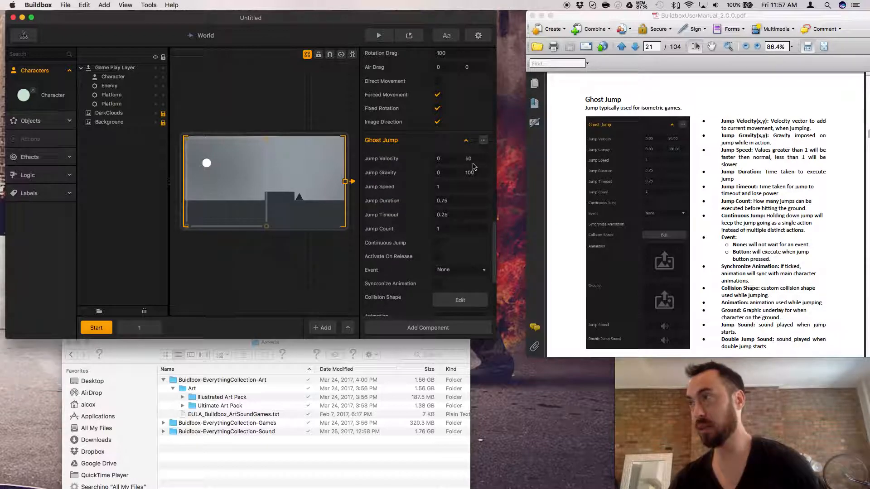
# Preview the game, move the character forward and jump over the obstacles to test Ghost Jump, and close the preview.
pyautogui.click(409, 36)
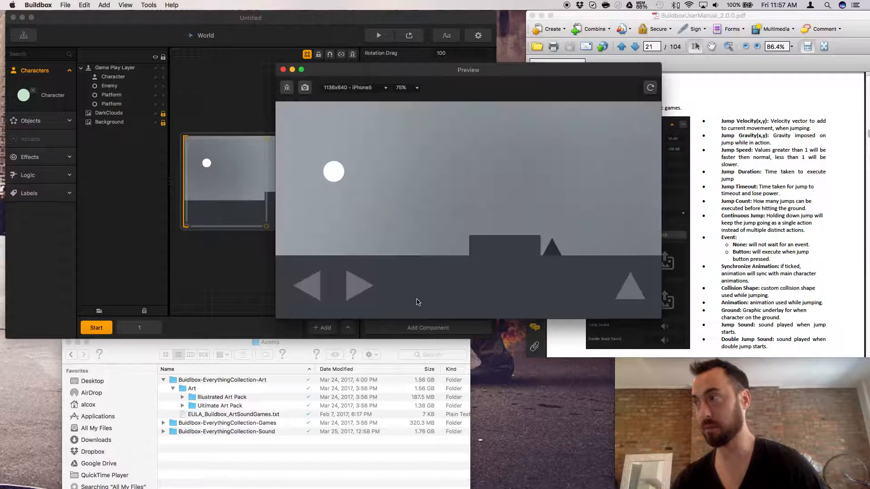
pyautogui.click(359, 290)
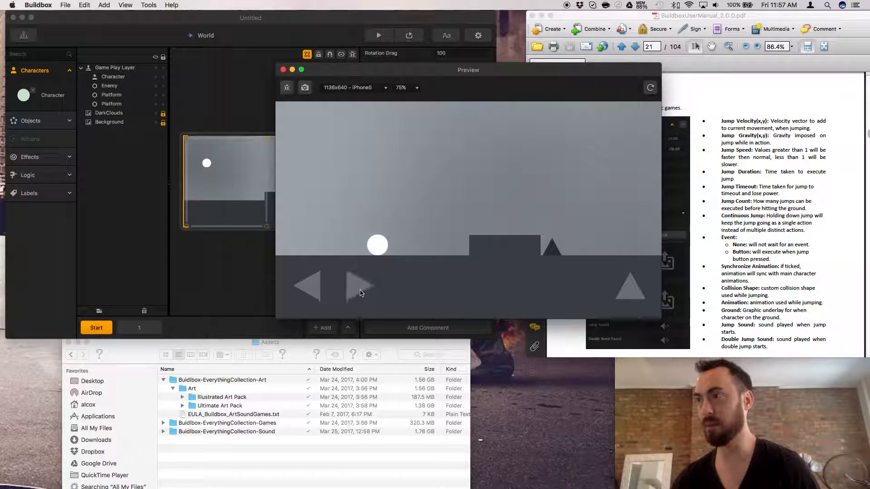
pyautogui.click(629, 295)
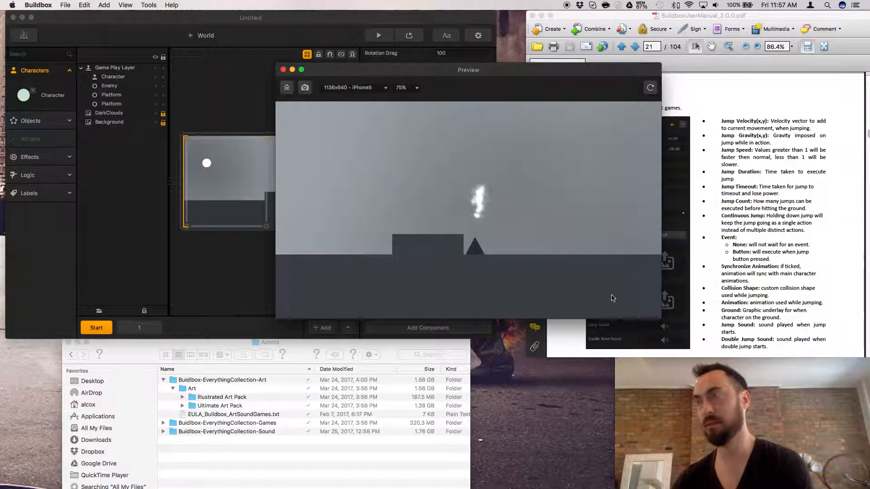
pyautogui.click(558, 288)
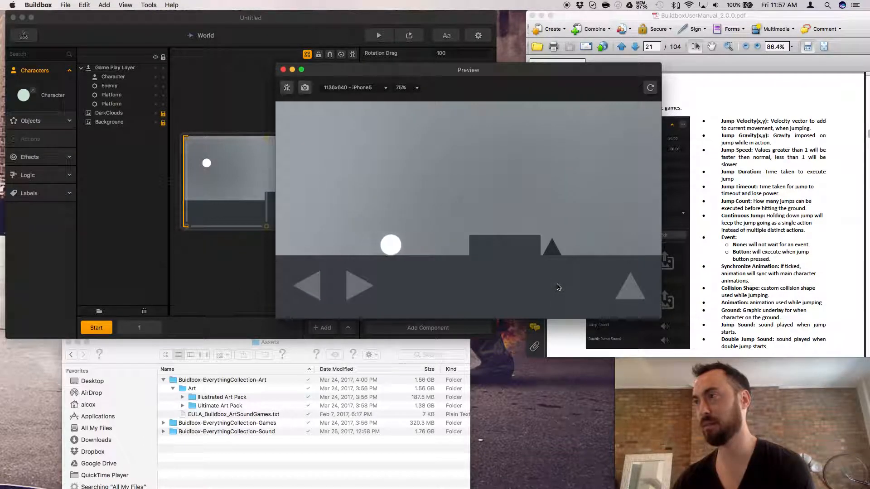
pyautogui.click(627, 287)
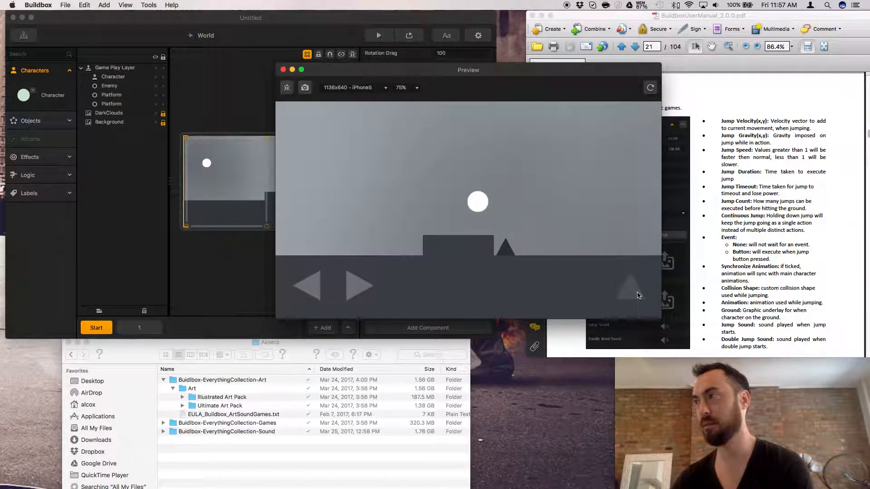
pyautogui.click(637, 296)
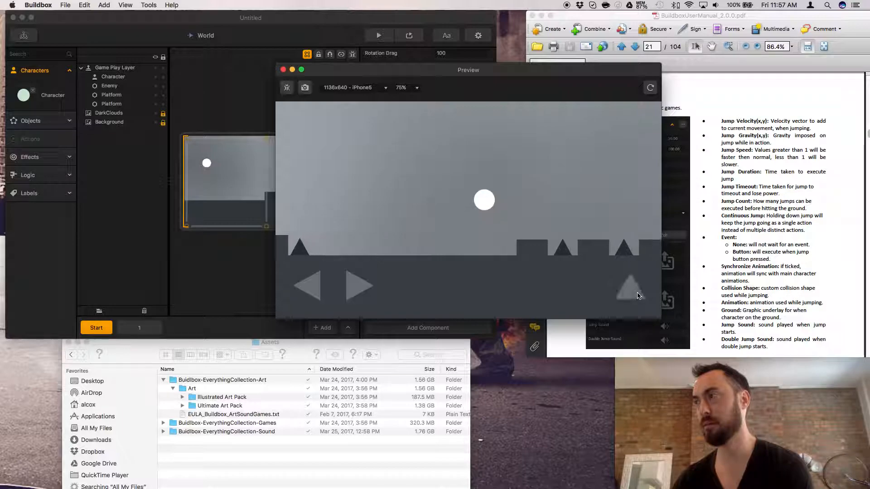
pyautogui.click(638, 295)
pyautogui.click(639, 295)
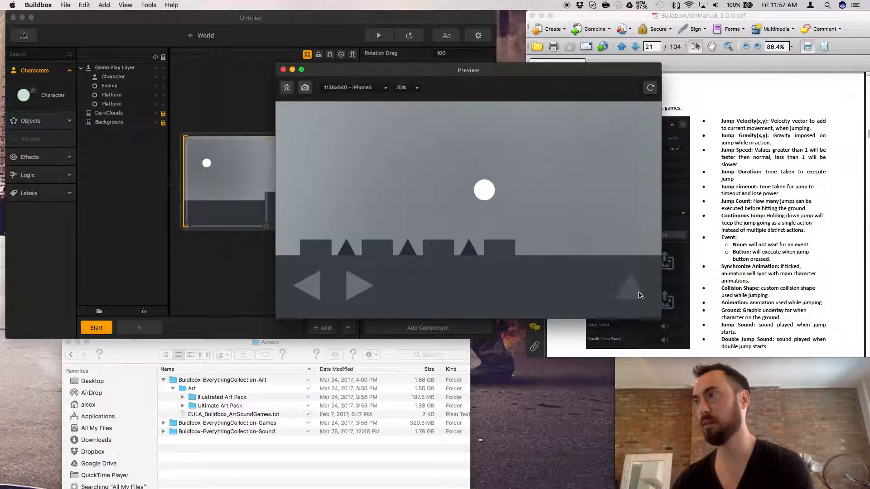
pyautogui.click(639, 295)
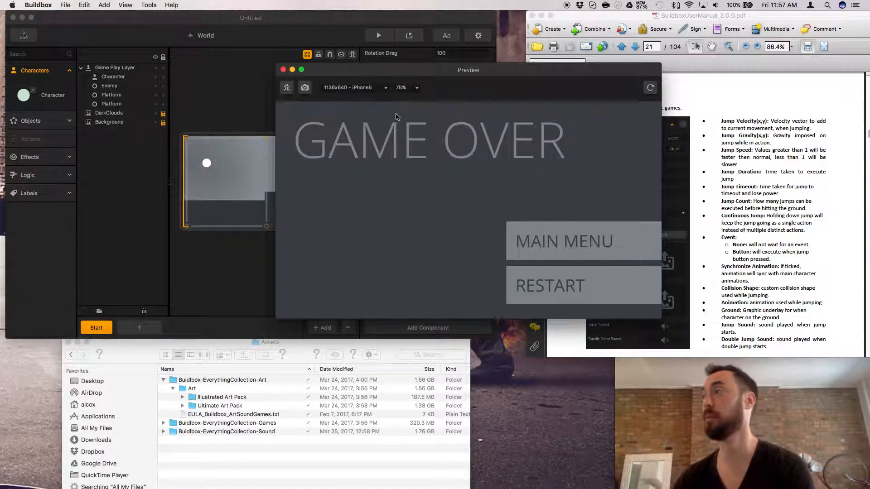
pyautogui.click(283, 70)
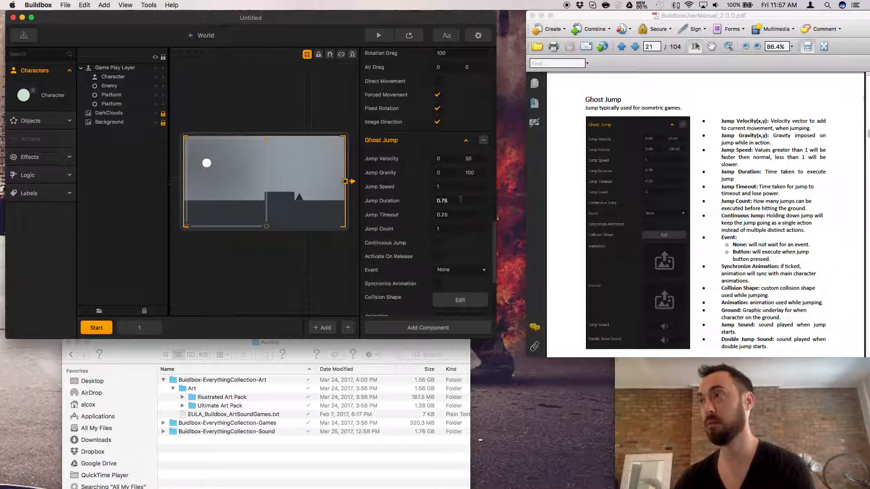
# Set the Ghost Jump component's vertical Jump Velocity to 150 and vertical Jump Gravity to 500.
pyautogui.click(475, 158)
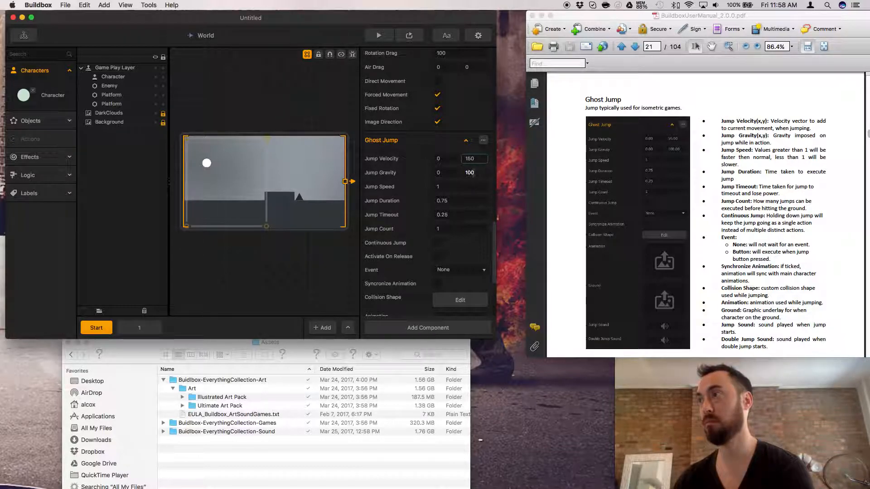
pyautogui.click(470, 173)
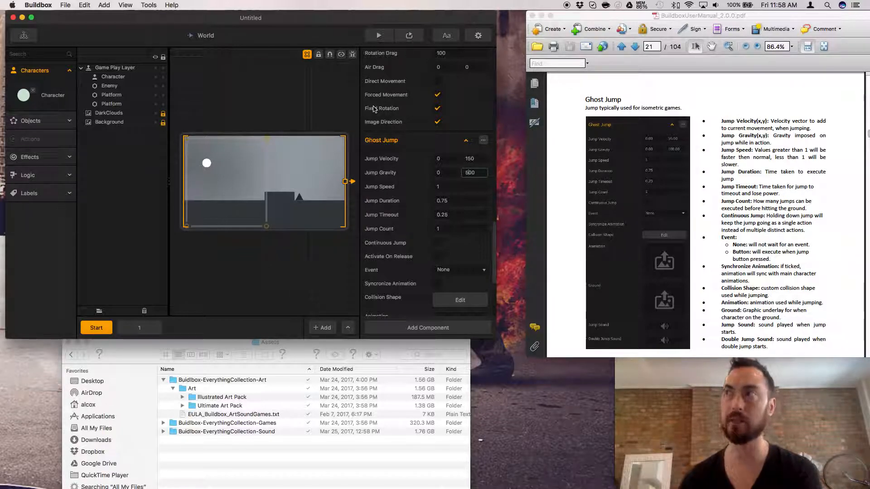
# Test the new Ghost Jump velocity and gravity by jumping repeatedly across the platforms in a preview, and close it.
pyautogui.click(409, 36)
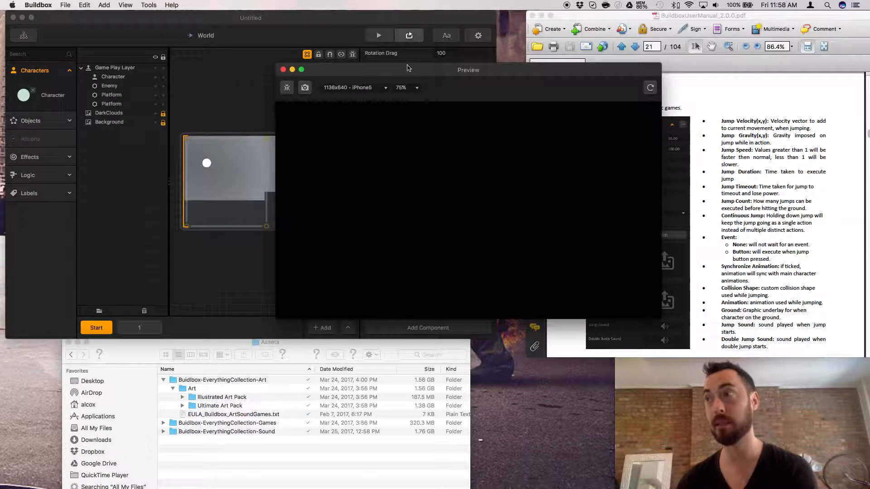
pyautogui.press('Right')
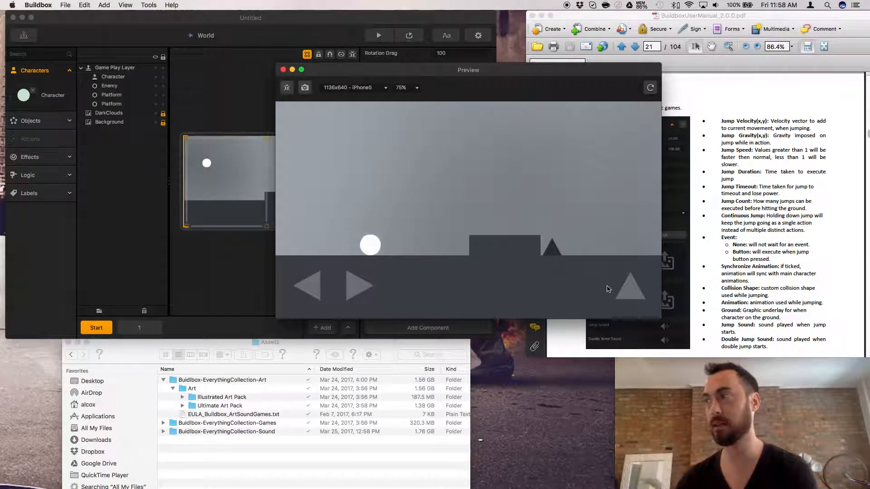
pyautogui.click(629, 292)
pyautogui.click(630, 292)
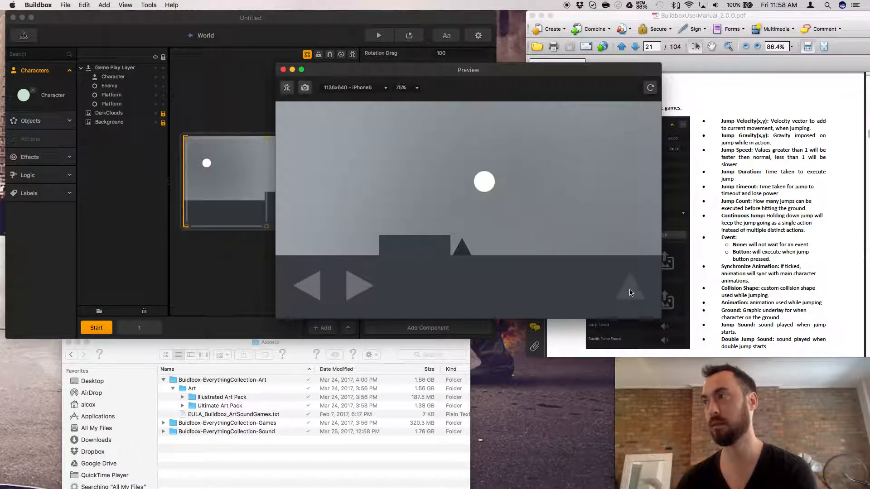
pyautogui.click(630, 293)
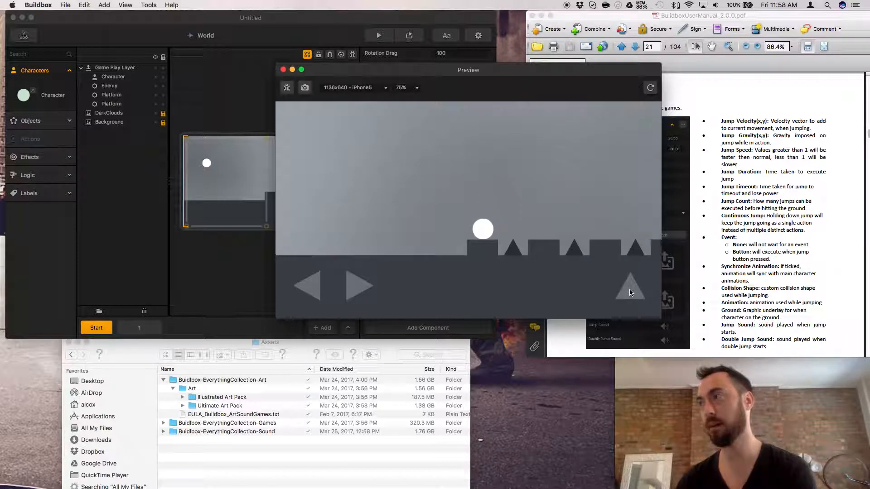
pyautogui.click(629, 292)
pyautogui.click(627, 296)
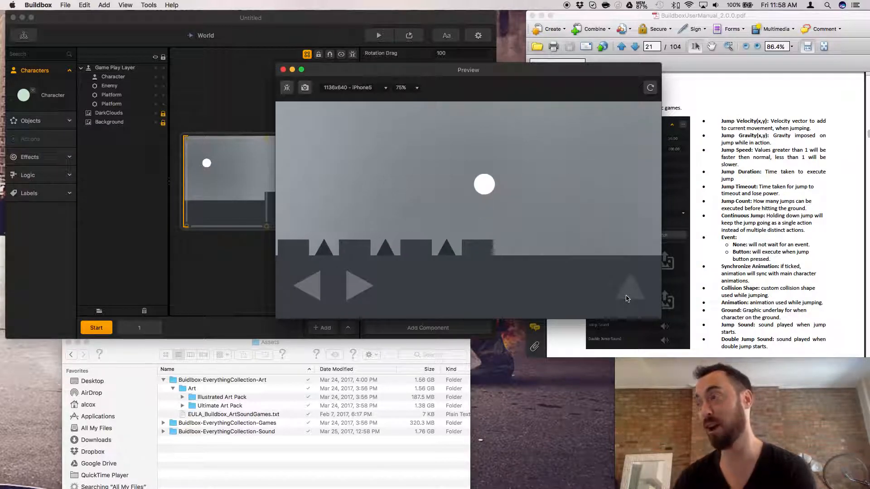
pyautogui.click(628, 295)
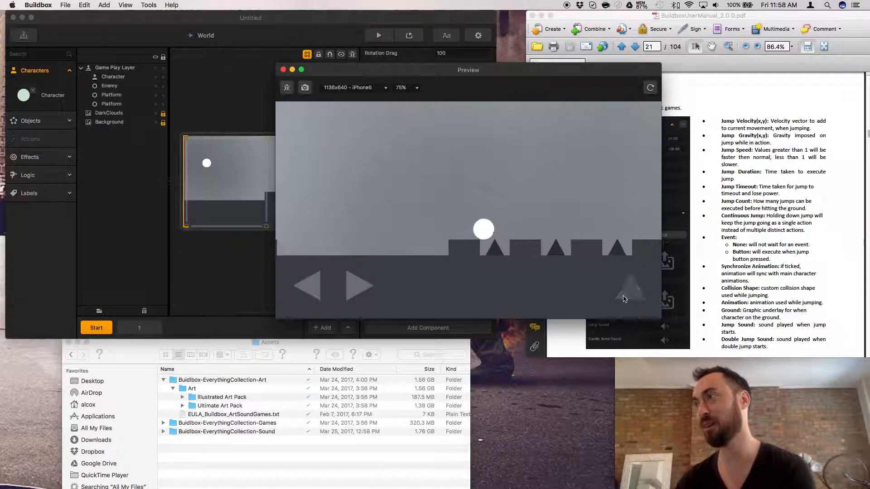
pyautogui.click(628, 294)
pyautogui.click(283, 70)
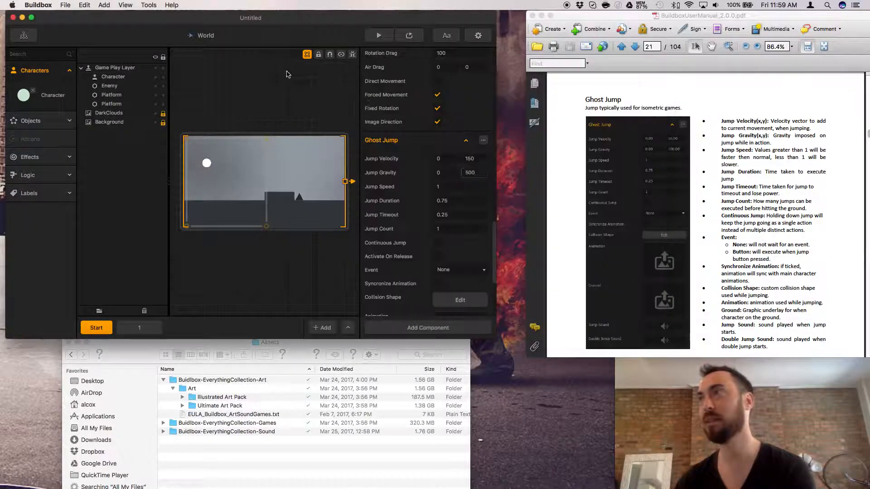
# Review the Character's Ghost Jump options, gameplay settings, game over effects and sound properties.
pyautogui.scroll(4, 447, 174)
pyautogui.scroll(-5, 447, 175)
pyautogui.scroll(6, 447, 175)
pyautogui.scroll(-5, 447, 175)
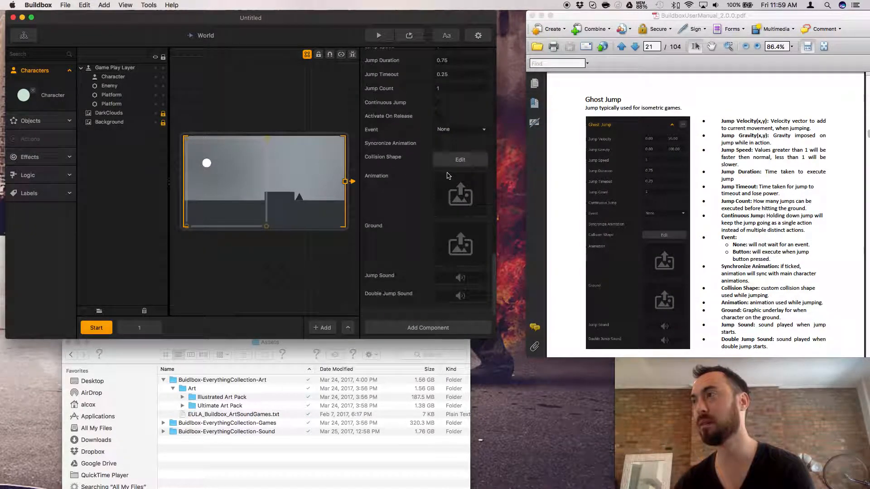
pyautogui.scroll(5, 447, 176)
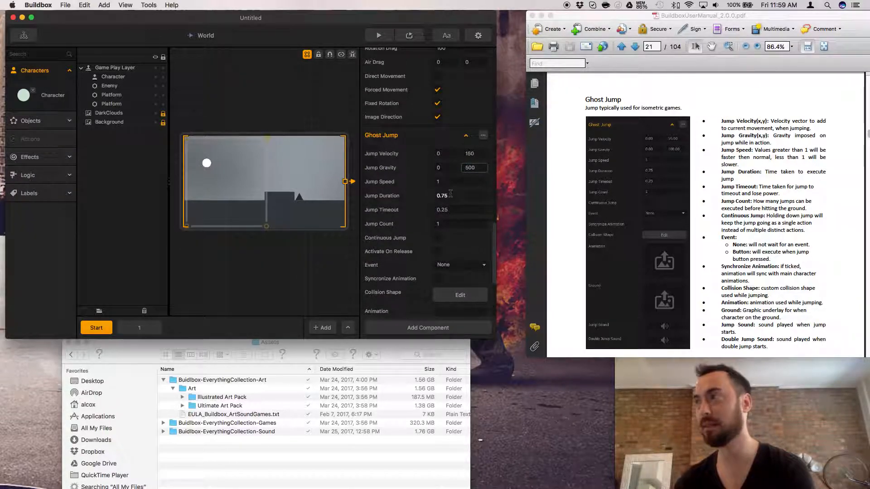
pyautogui.scroll(5, 451, 195)
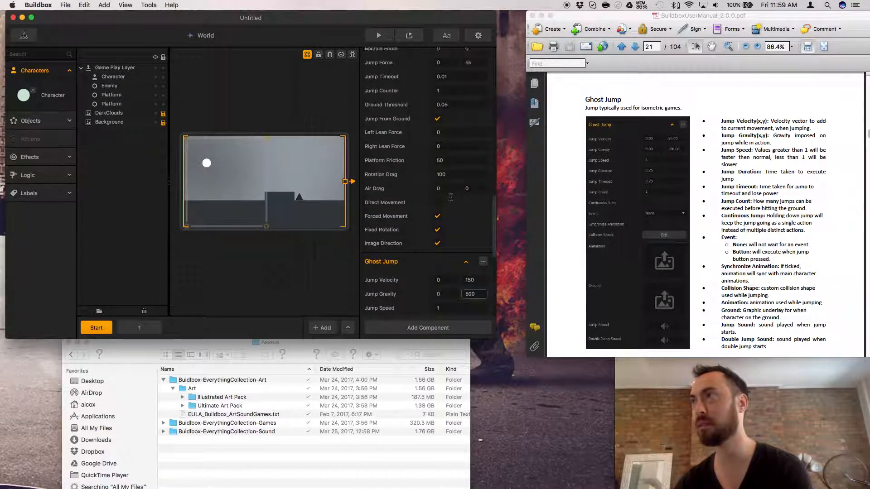
pyautogui.scroll(5, 451, 197)
pyautogui.scroll(-2, 426, 218)
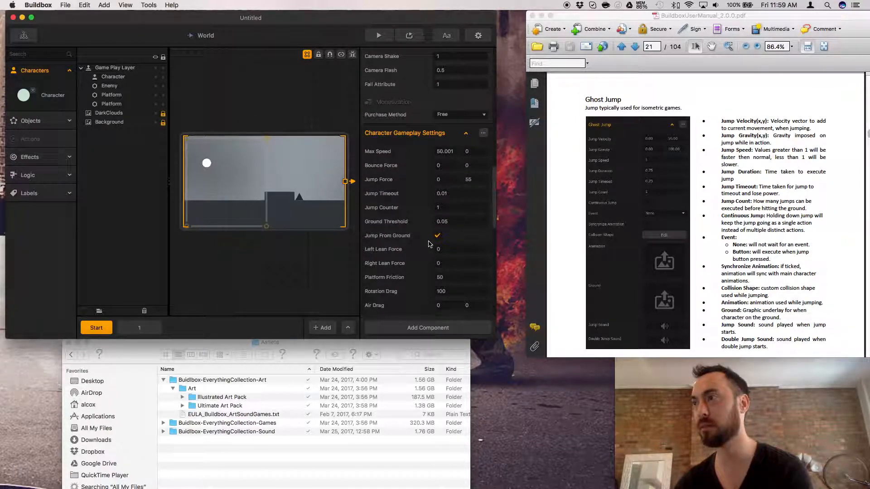
pyautogui.scroll(2, 429, 226)
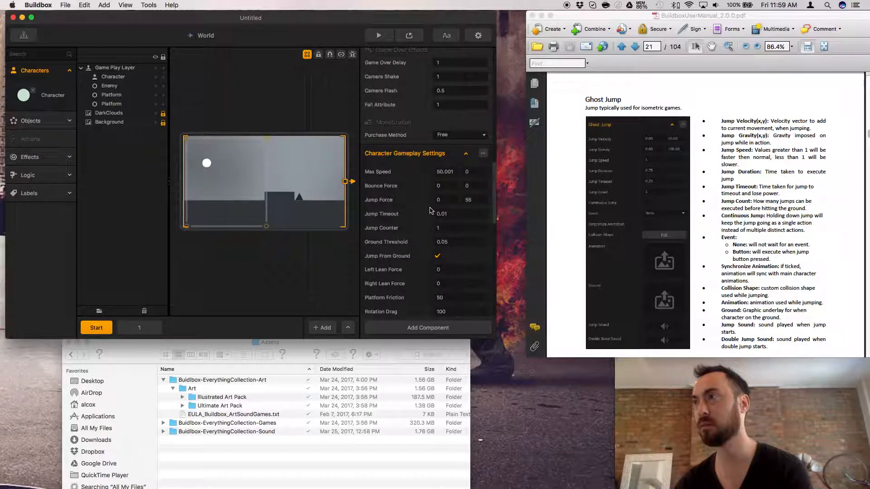
pyautogui.scroll(10, 431, 211)
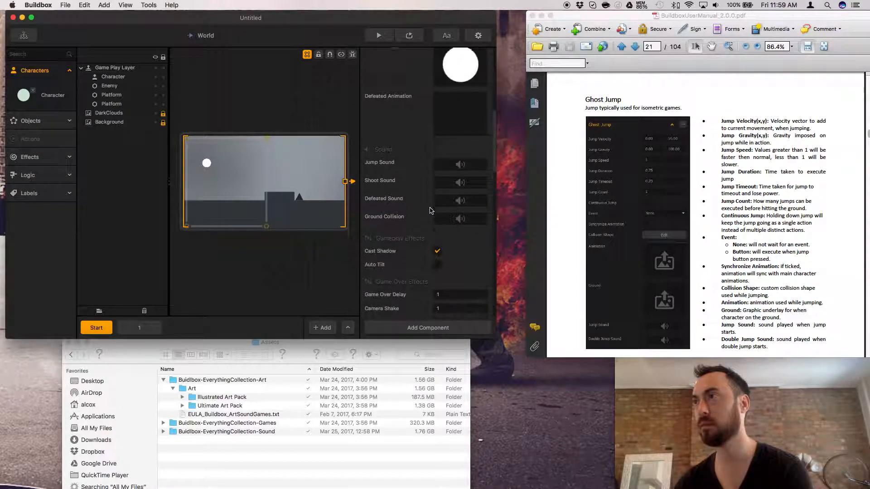
# Set the Ghost Jump component's Jump Speed to 10.
pyautogui.scroll(-15, 430, 210)
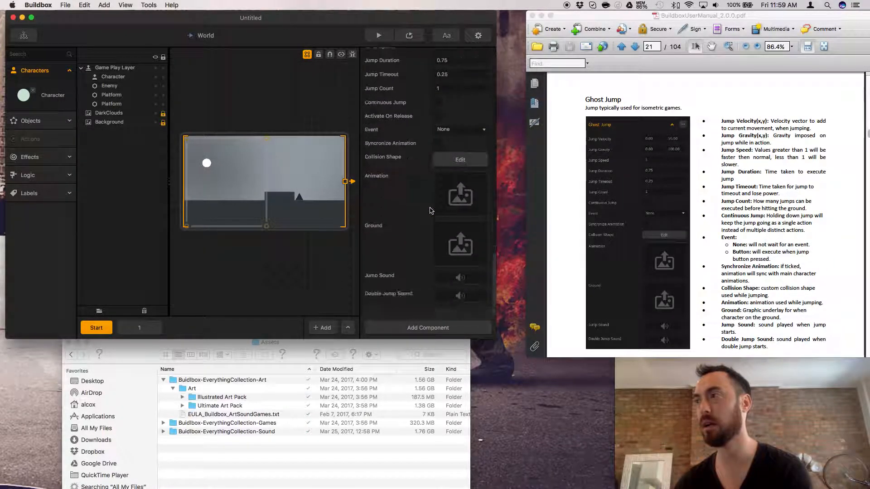
pyautogui.scroll(6, 430, 211)
pyautogui.scroll(-1, 431, 211)
pyautogui.click(443, 189)
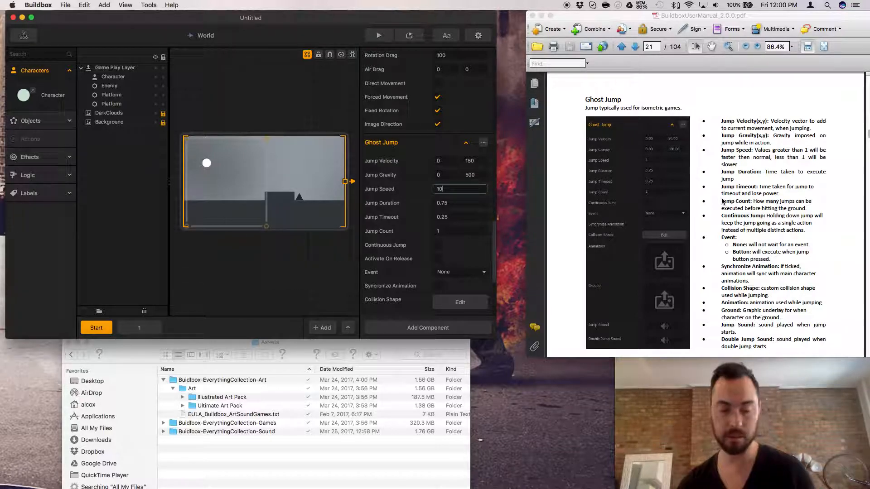
pyautogui.click(437, 203)
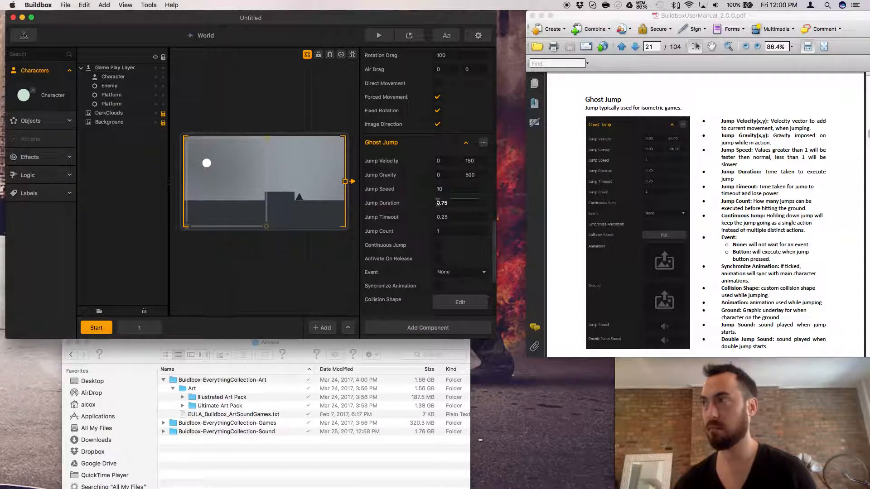
# Preview the game, move forward and jump over the obstacles to test the new Jump Speed, and close the preview.
pyautogui.click(378, 35)
pyautogui.press('Right')
pyautogui.click(632, 292)
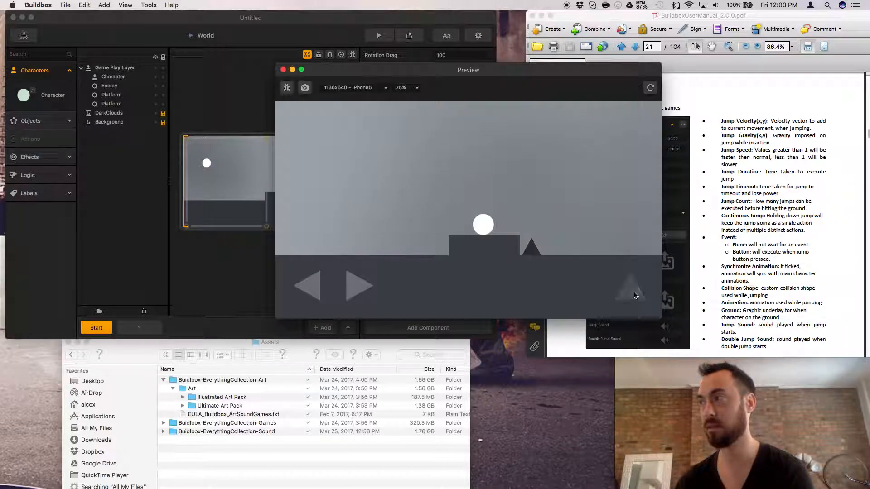
pyautogui.click(633, 293)
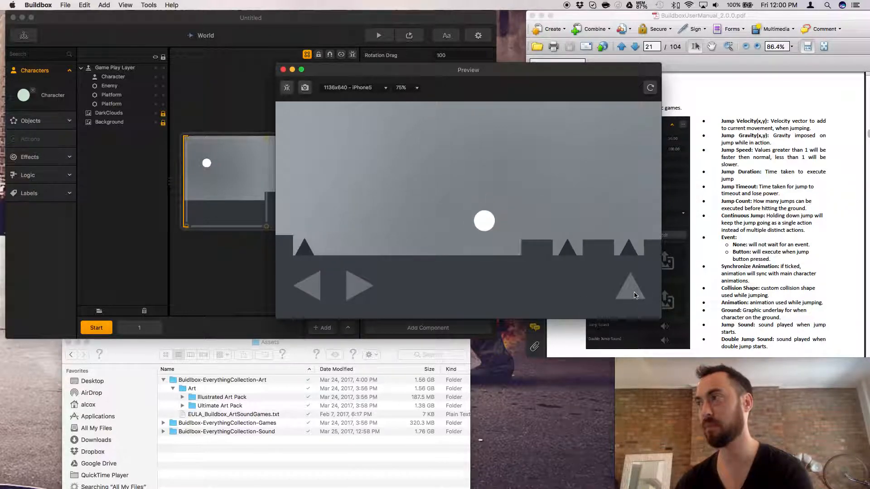
pyautogui.click(635, 295)
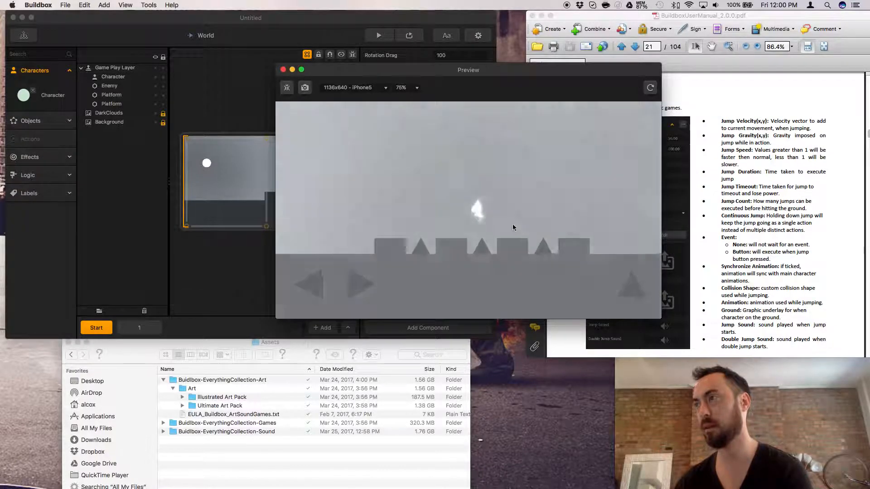
pyautogui.click(284, 70)
# Set Ghost Jump's Jump Velocity to 100 horizontally and 50 vertically, and its Jump Gravity to 100 in both directions.
pyautogui.click(454, 203)
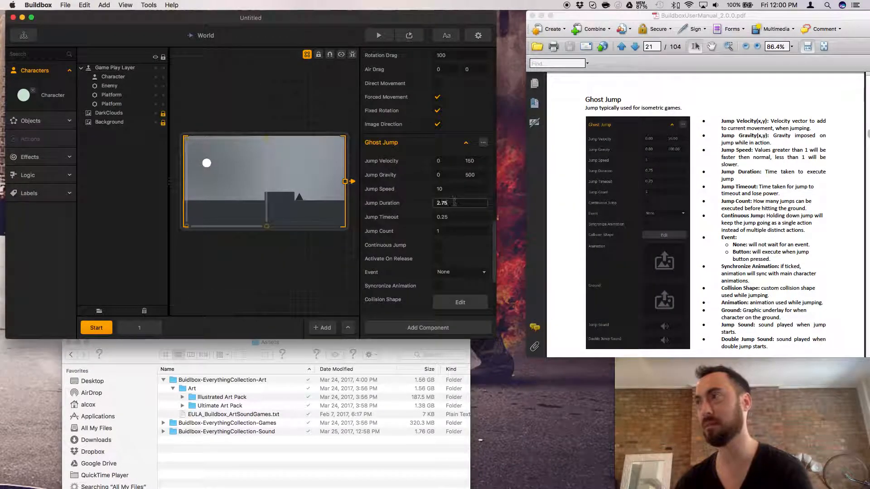
pyautogui.click(469, 176)
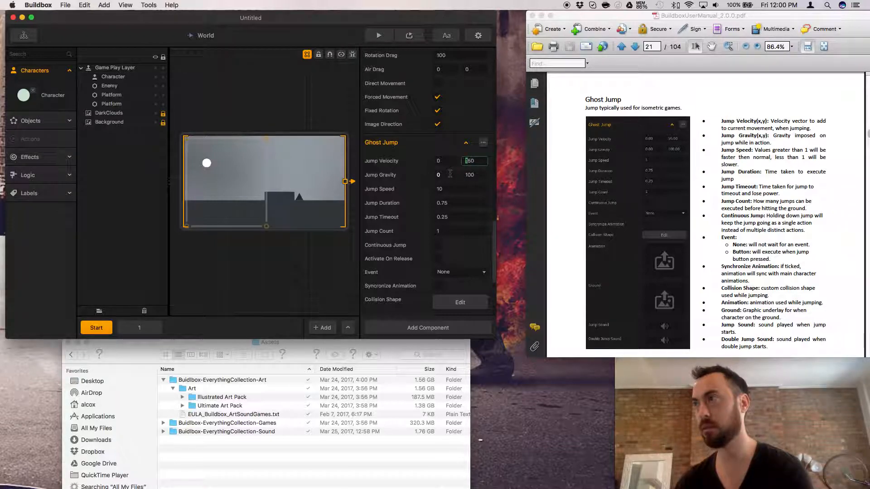
pyautogui.press('Delete')
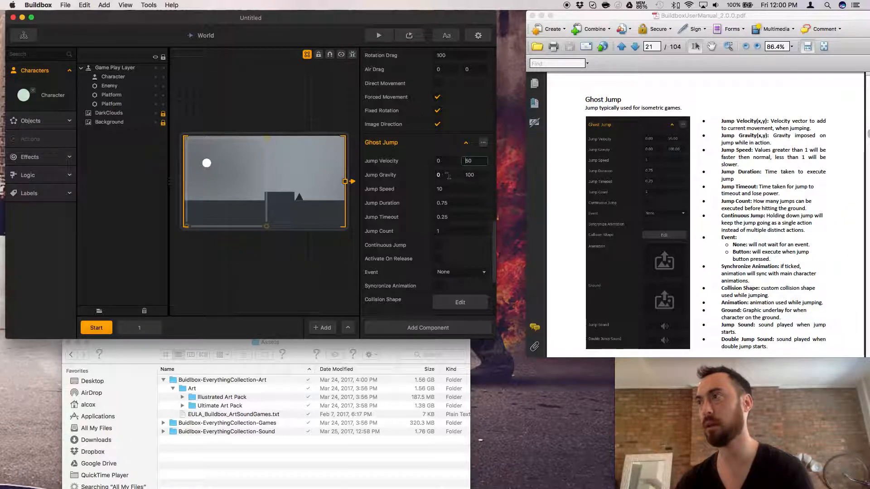
pyautogui.click(471, 175)
pyautogui.doubleClick(439, 175)
pyautogui.write('100')
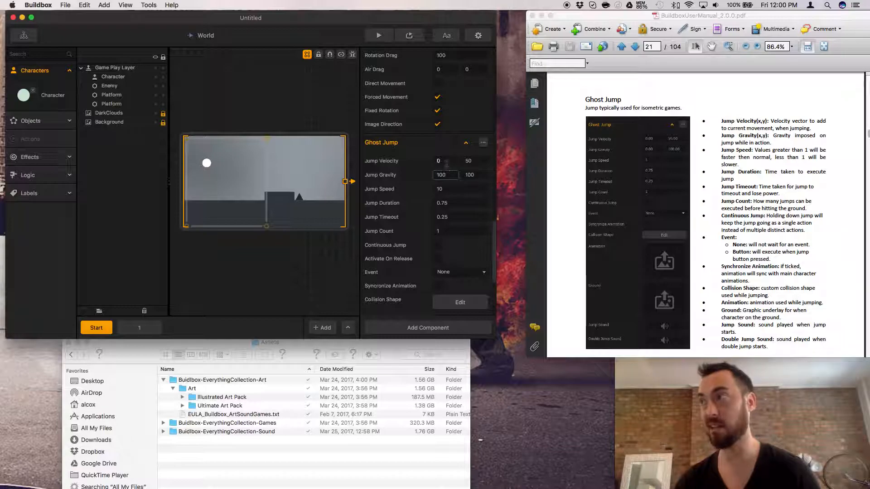
pyautogui.doubleClick(439, 160)
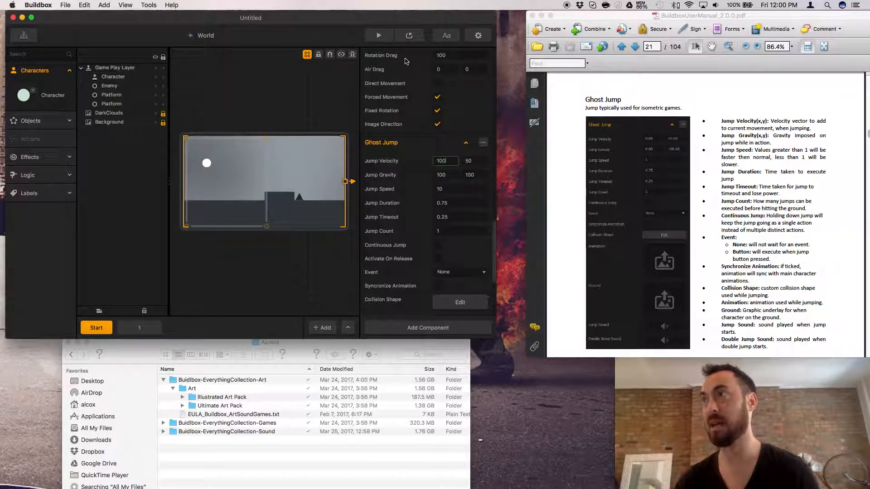
# Test the horizontal velocity and gravity of 100 by jumping in a preview, and close it.
pyautogui.click(408, 35)
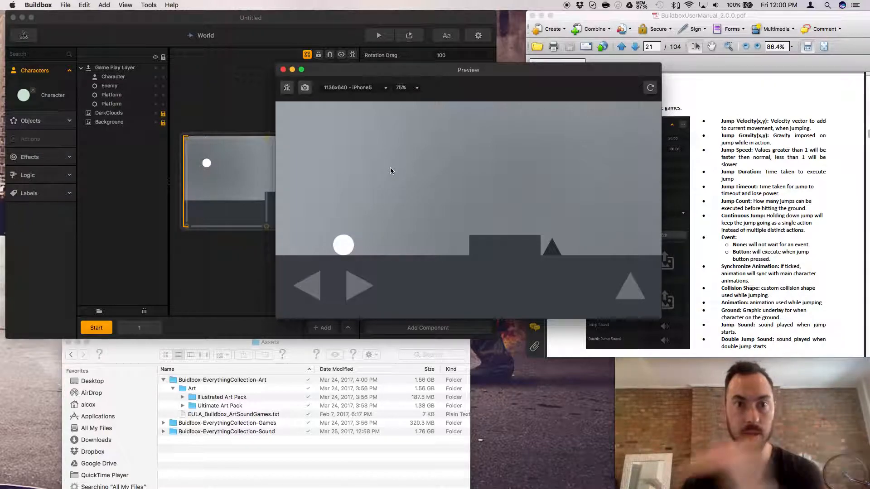
pyautogui.click(629, 295)
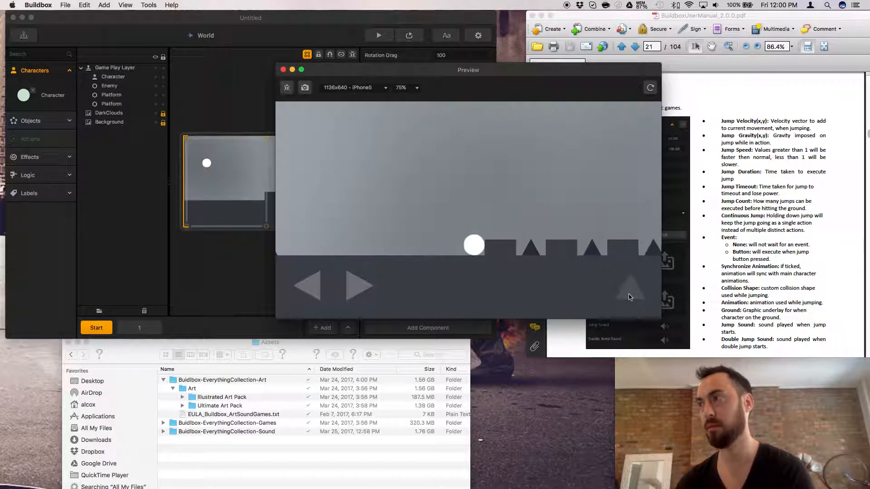
pyautogui.click(282, 70)
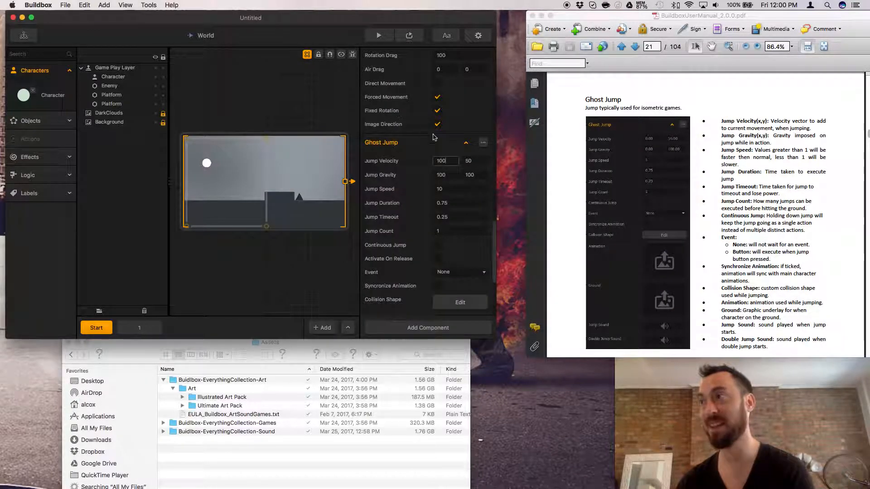
# Set Ghost Jump's horizontal Jump Velocity and horizontal Jump Gravity to 500.
pyautogui.click(453, 161)
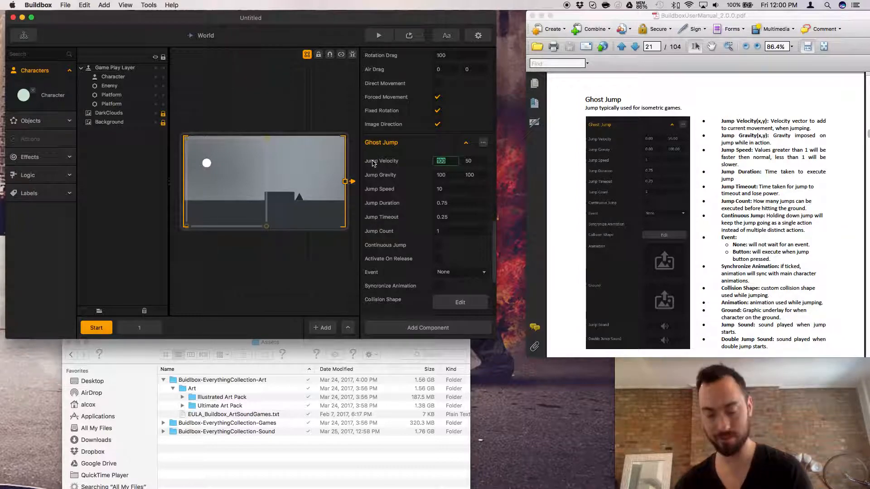
pyautogui.write('50')
pyautogui.click(435, 175)
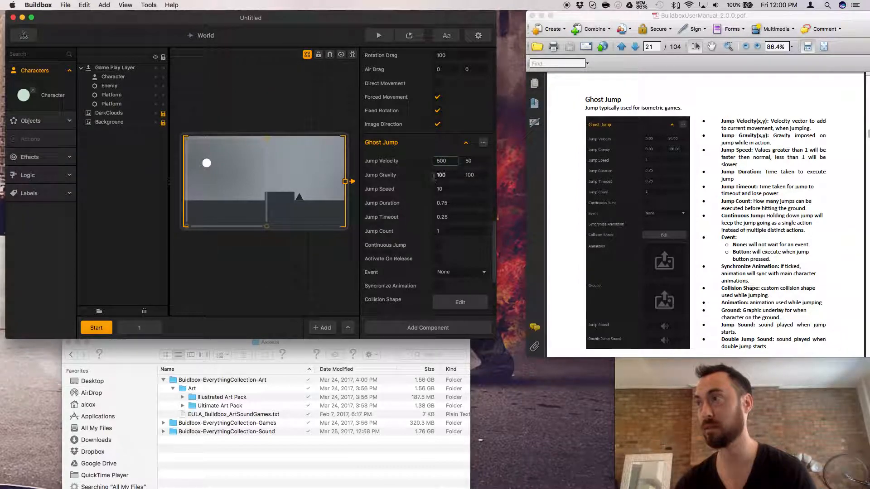
pyautogui.write('500')
# Preview the game, jump across the platforms with the horizontal values at 500, and close the preview.
pyautogui.click(414, 38)
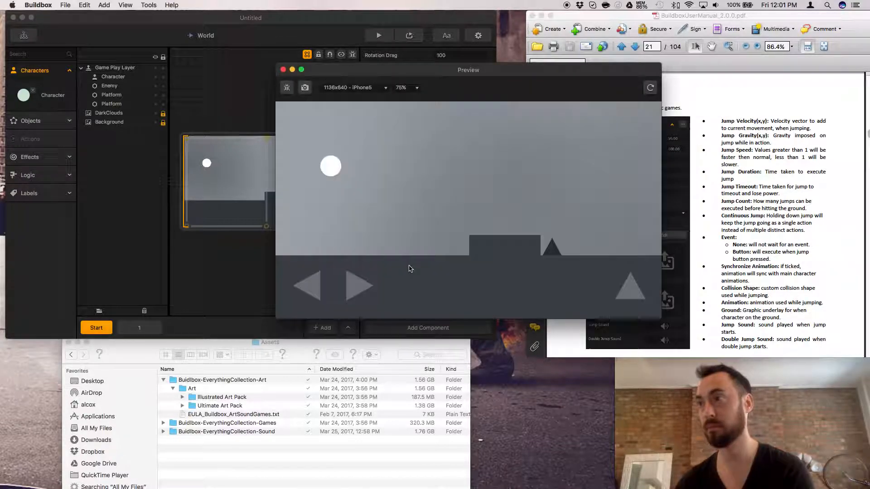
pyautogui.click(618, 296)
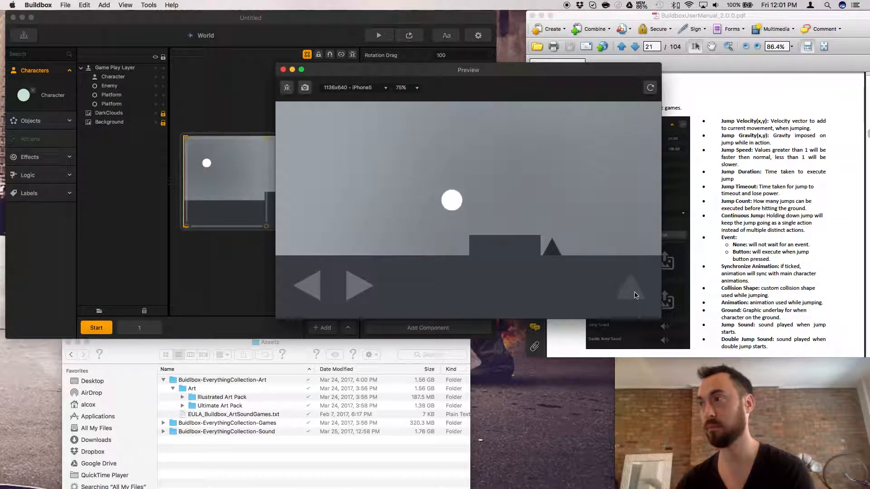
pyautogui.click(634, 295)
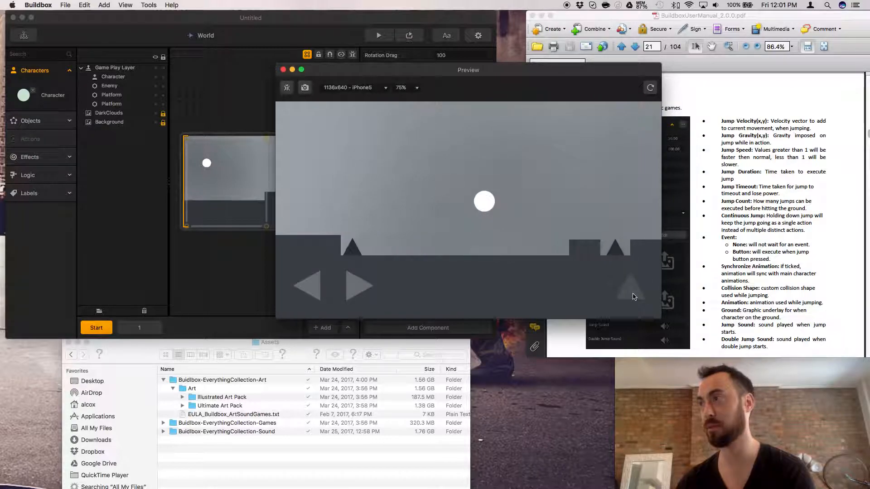
pyautogui.click(635, 296)
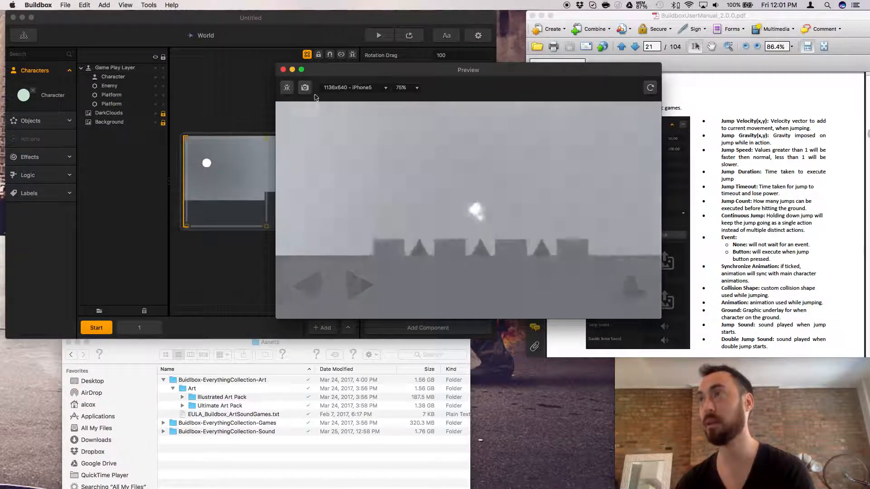
pyautogui.click(282, 69)
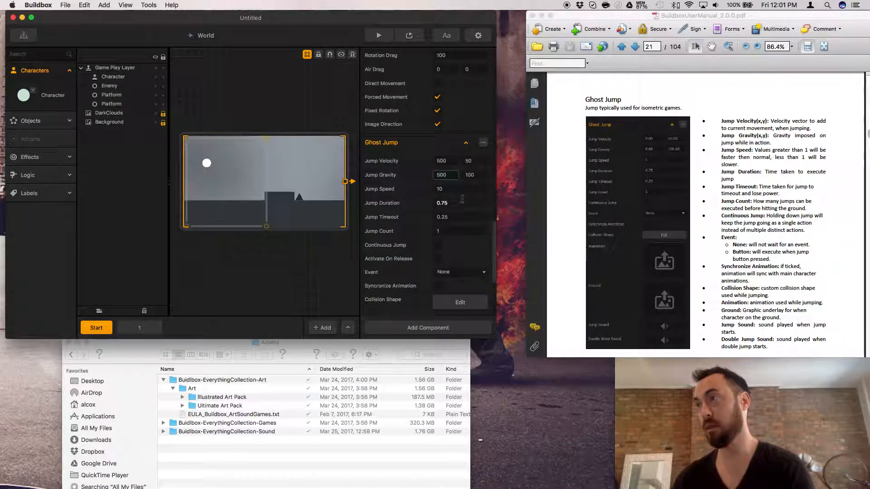
# Clear Ghost Jump's horizontal Jump Gravity and Jump Velocity values and enable Activate On Release.
pyautogui.press('BackSpace')
pyautogui.click(441, 161)
pyautogui.press('BackSpace')
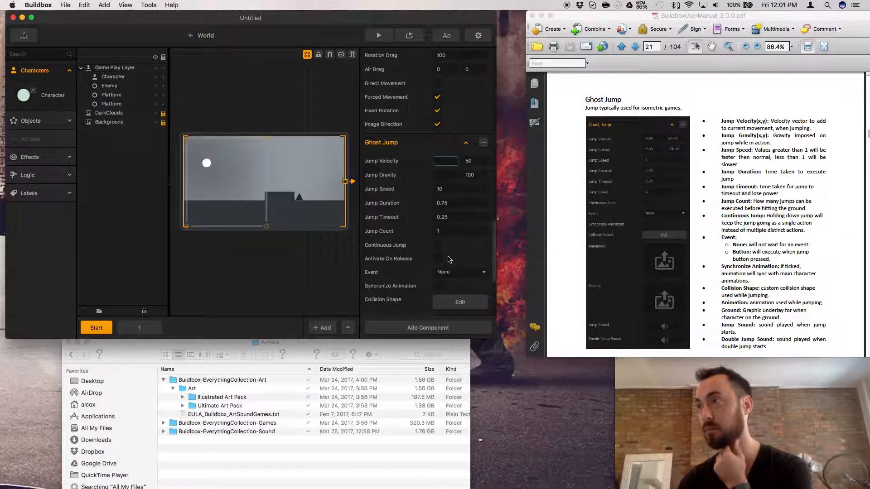
pyautogui.click(437, 259)
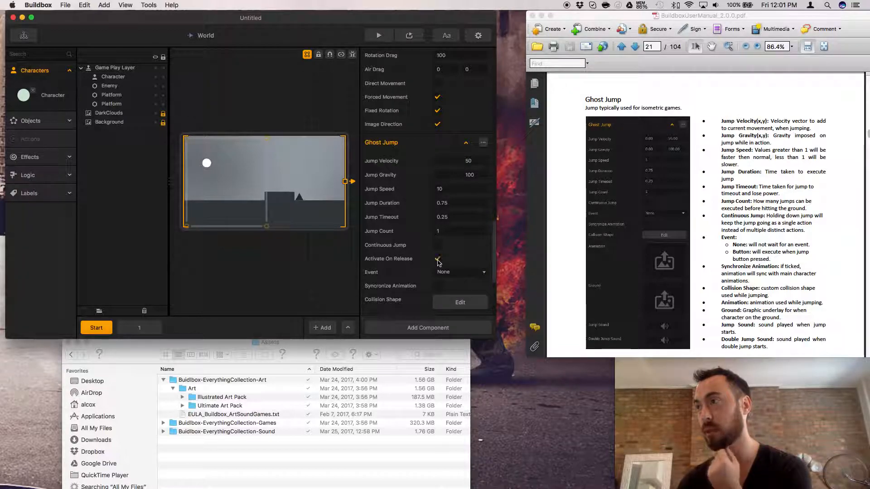
# Set Ghost Jump's horizontal and vertical Jump Velocity to 150.
pyautogui.rightClick(451, 162)
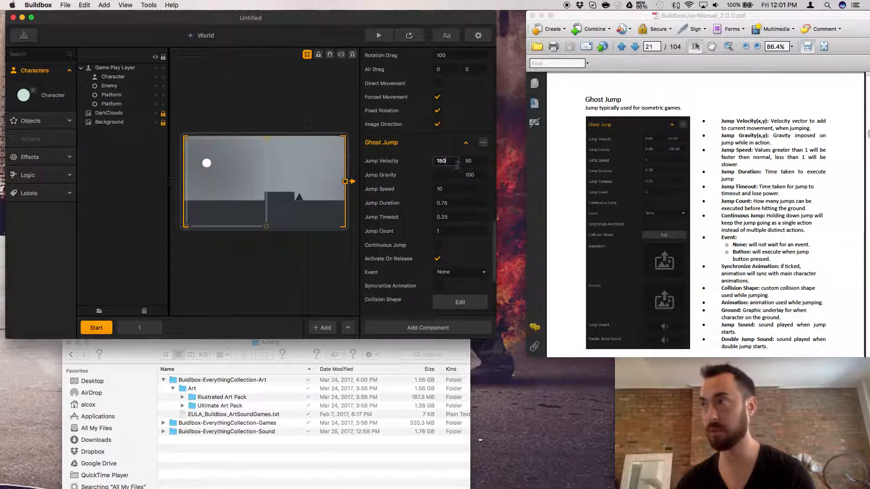
pyautogui.click(465, 162)
pyautogui.write('1')
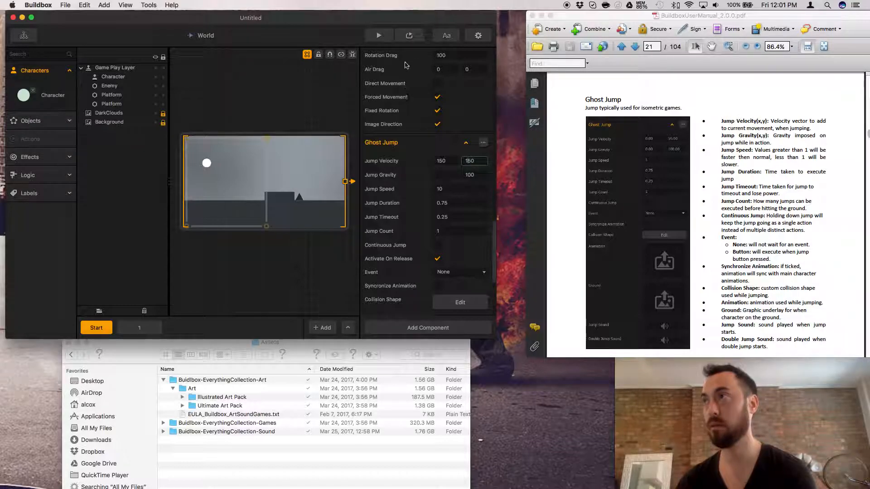
# Preview the game, jump repeatedly across the platforms and spikes to test Activate On Release with the 150 velocities, and close the preview.
pyautogui.click(409, 35)
pyautogui.press('Right')
pyautogui.click(629, 290)
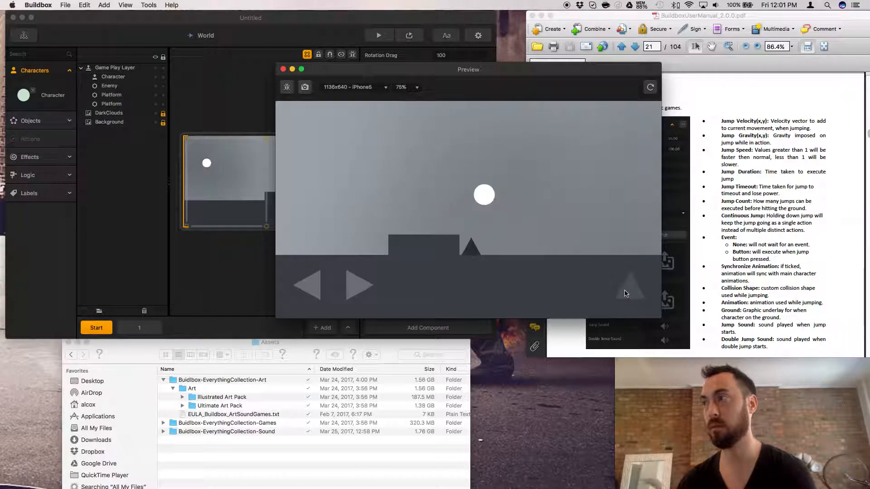
pyautogui.click(625, 293)
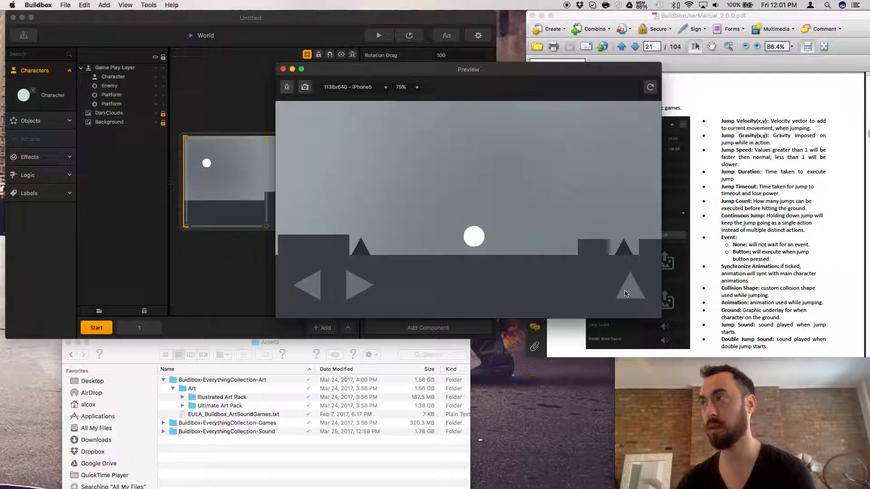
pyautogui.click(625, 294)
pyautogui.press('Right')
pyautogui.click(624, 294)
pyautogui.click(625, 293)
pyautogui.click(625, 293)
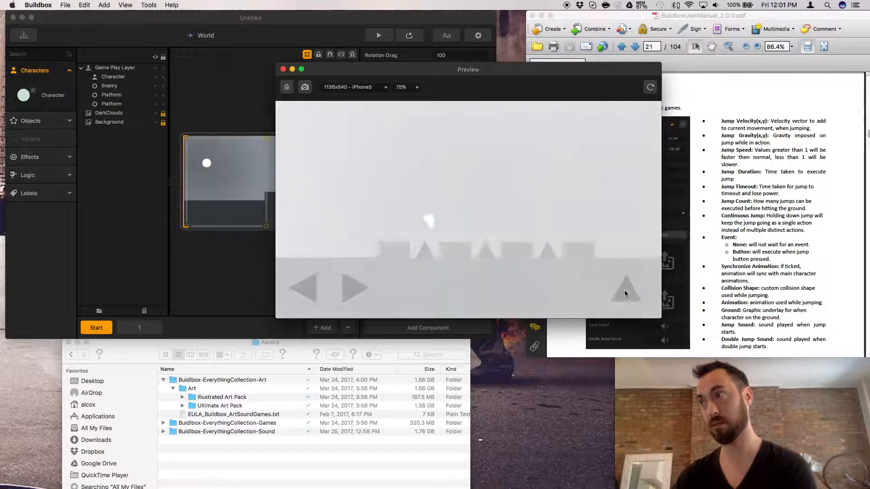
pyautogui.click(621, 294)
pyautogui.click(621, 297)
pyautogui.click(621, 296)
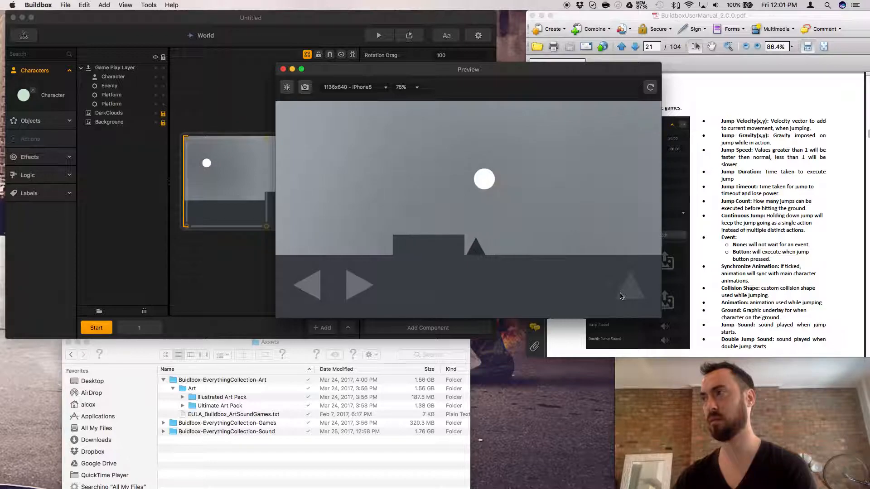
pyautogui.click(621, 297)
pyautogui.click(622, 297)
pyautogui.click(621, 297)
pyautogui.click(621, 297)
pyautogui.click(621, 297)
pyautogui.click(621, 297)
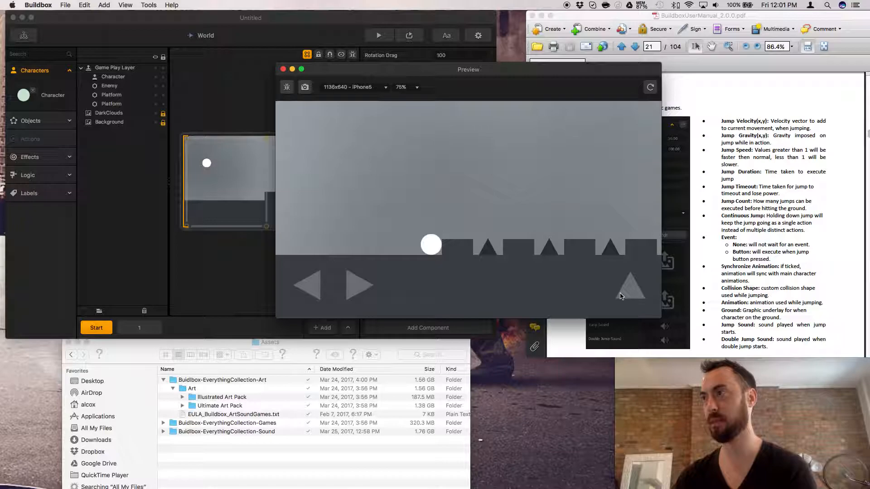
pyautogui.click(621, 297)
pyautogui.click(621, 297)
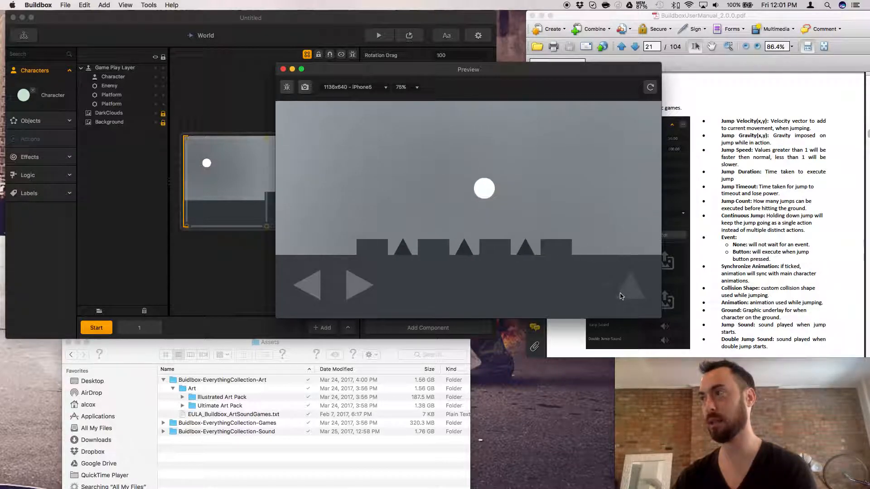
pyautogui.click(283, 69)
# Set Ghost Jump's horizontal and vertical Jump Velocity to 550.
pyautogui.moveTo(468, 161); pyautogui.dragTo(426, 160)
pyautogui.write('550')
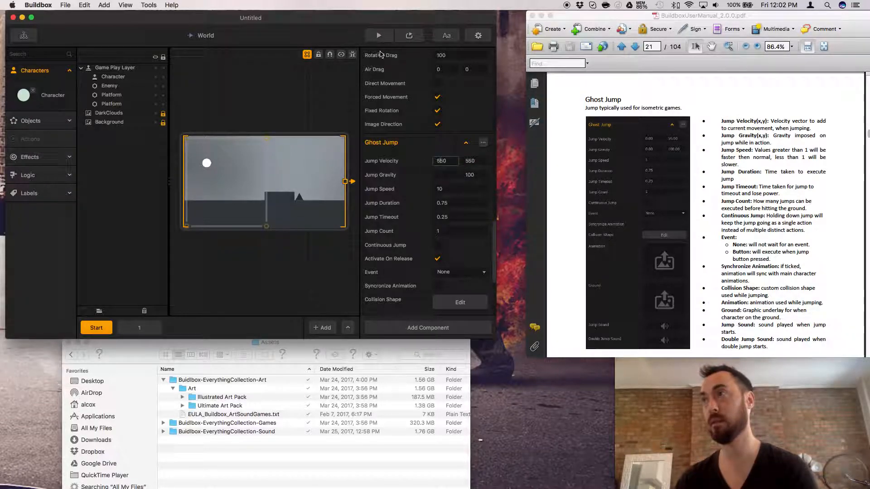
# Preview the game, jump across the platforms and spikes with the 550 velocities, and close the preview.
pyautogui.click(408, 36)
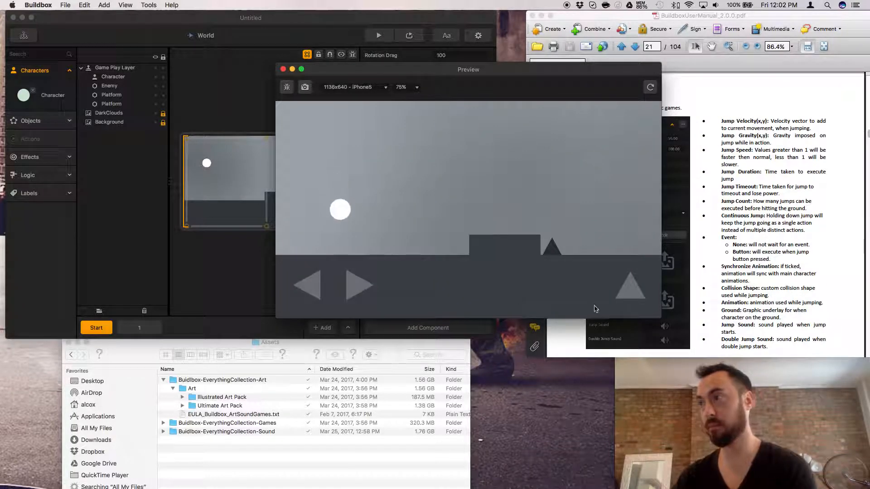
pyautogui.click(630, 287)
pyautogui.click(641, 296)
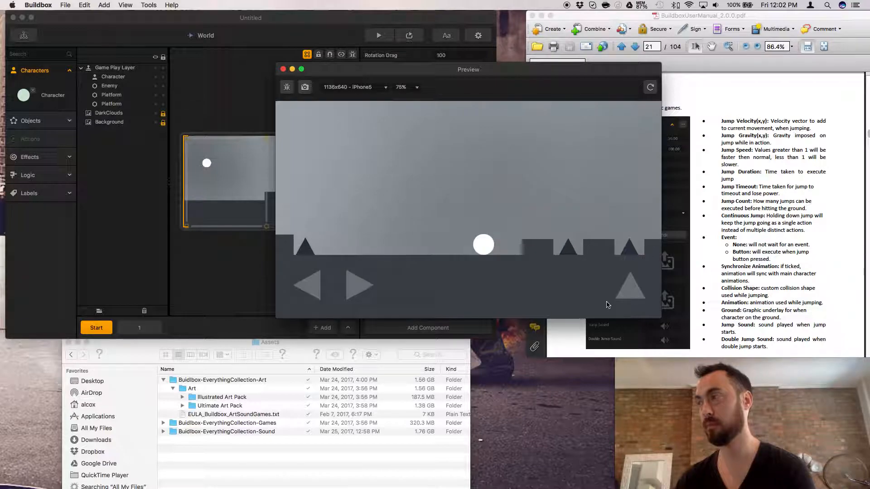
pyautogui.click(626, 294)
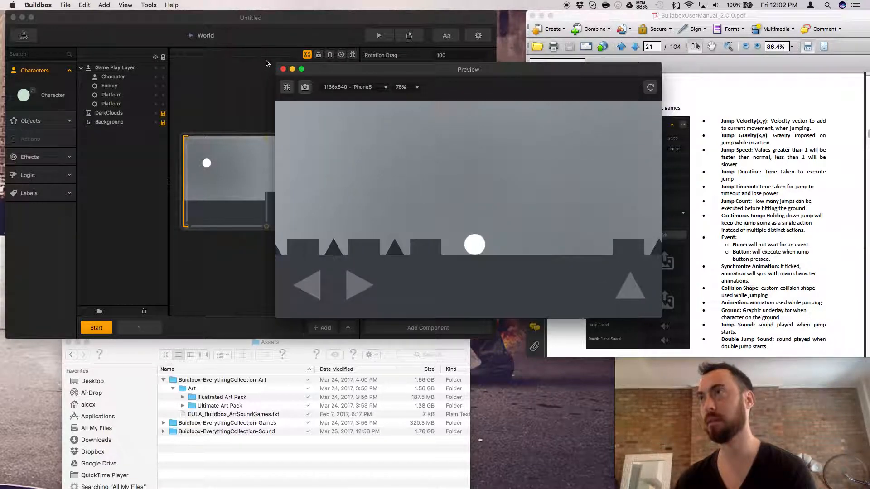
pyautogui.click(283, 69)
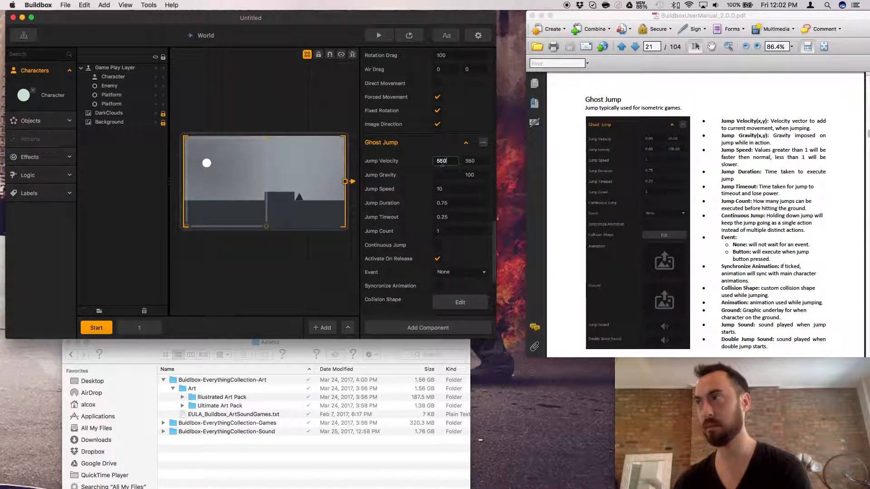
# Set Ghost Jump's horizontal and vertical Jump Velocity to 50.
pyautogui.press('BackSpace')
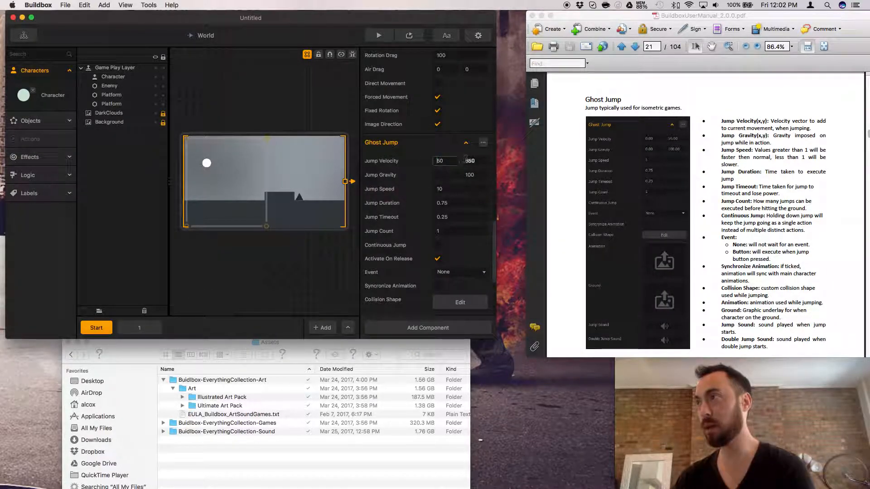
pyautogui.click(469, 161)
pyautogui.press('BackSpace')
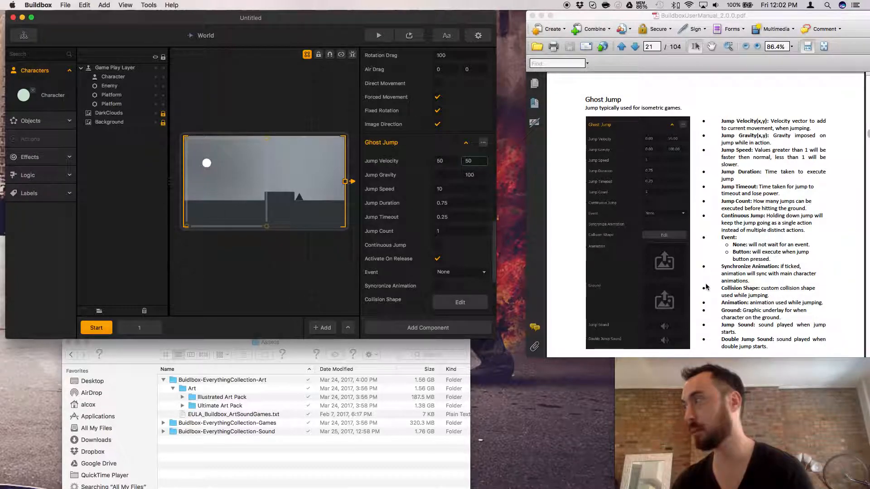
# Review Ghost Jump's remaining settings, from Collision Shape and Animation to Ground and the jump sounds.
pyautogui.scroll(-2, 451, 270)
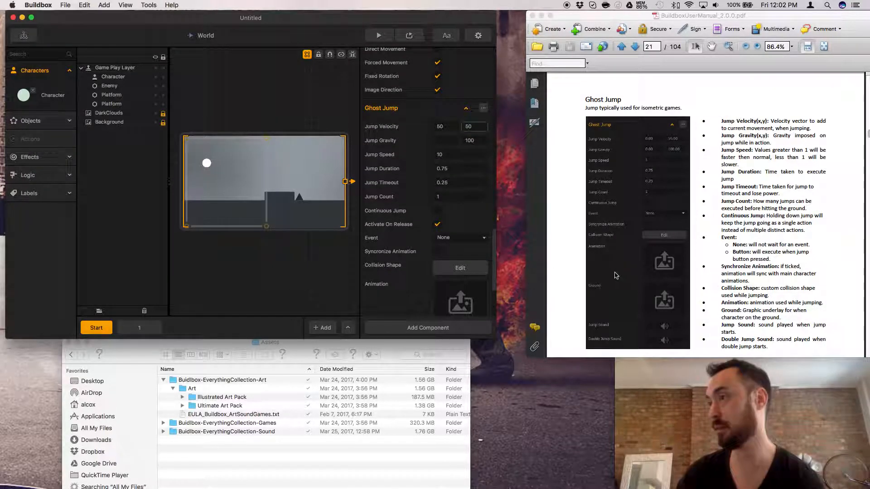
pyautogui.scroll(-4, 464, 252)
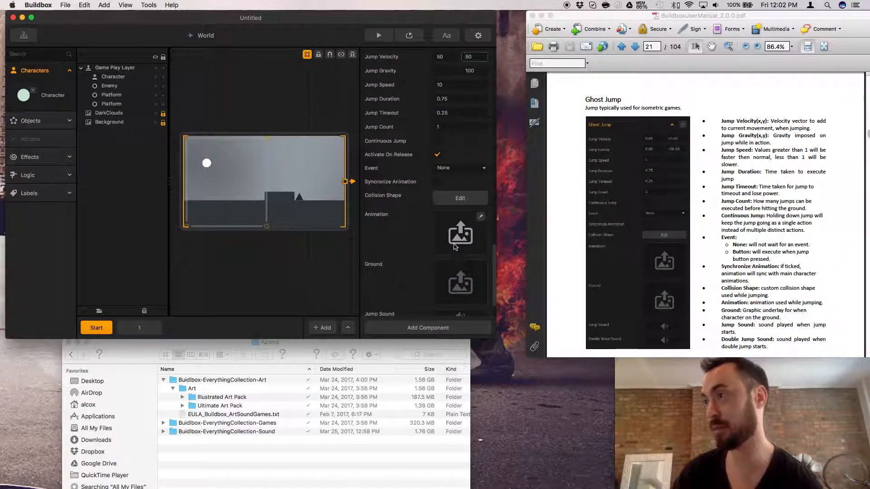
pyautogui.scroll(-1, 426, 267)
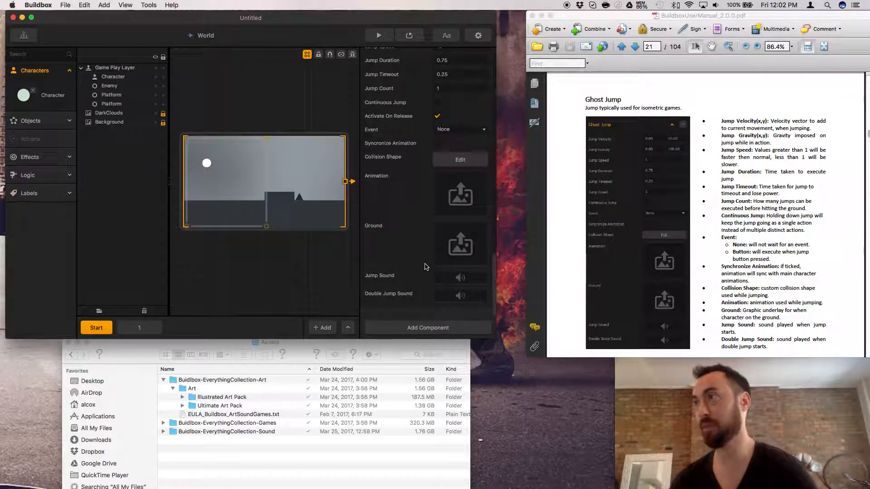
pyautogui.scroll(5, 426, 267)
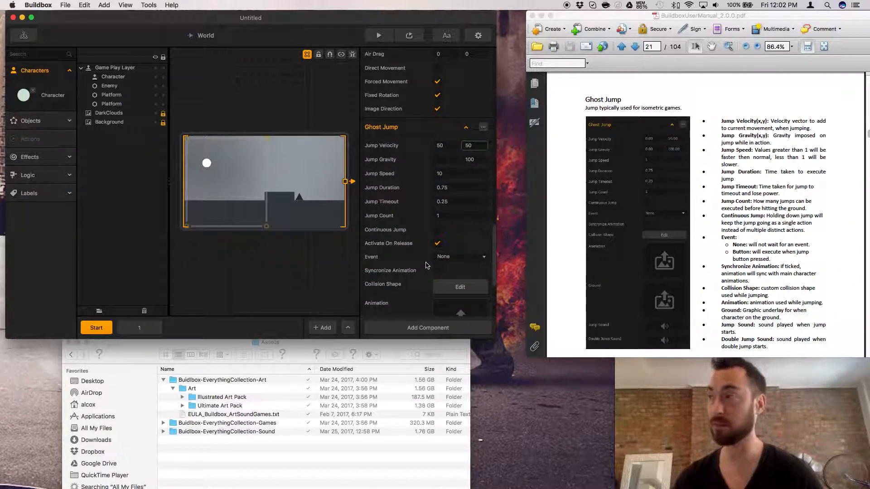
pyautogui.scroll(2, 428, 265)
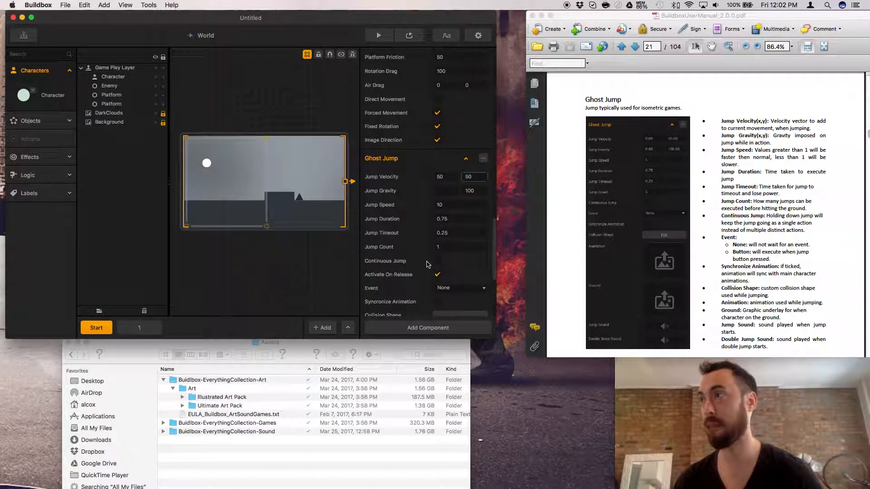
# Switch to the user manual PDF in Acrobat and read on past Ghost Jump to the Connections section.
pyautogui.click(799, 288)
pyautogui.scroll(-10, 799, 288)
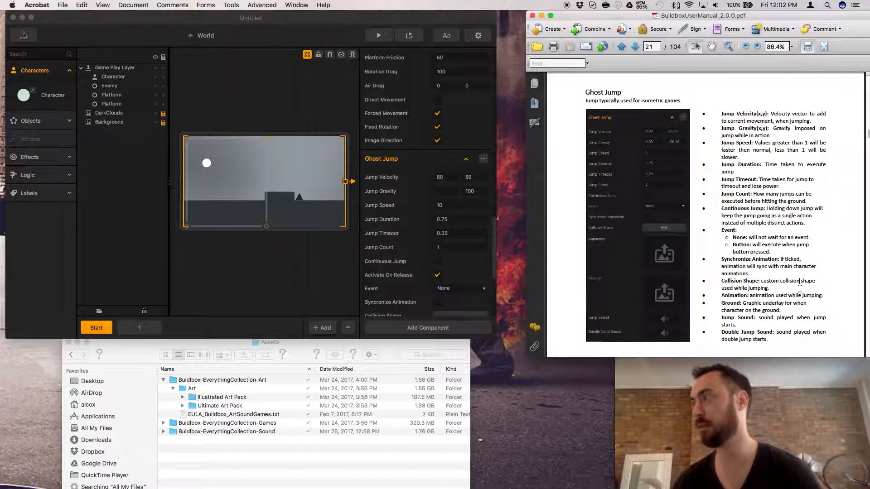
pyautogui.scroll(-4, 799, 288)
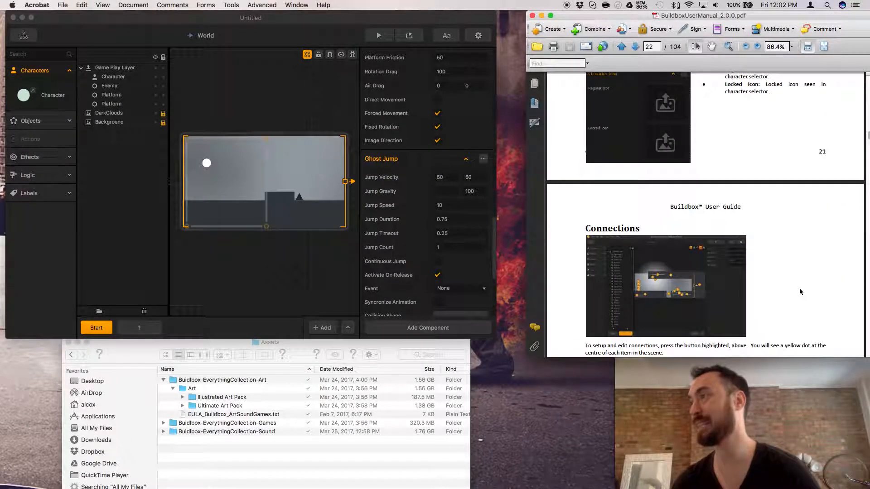
pyautogui.scroll(-1, 799, 288)
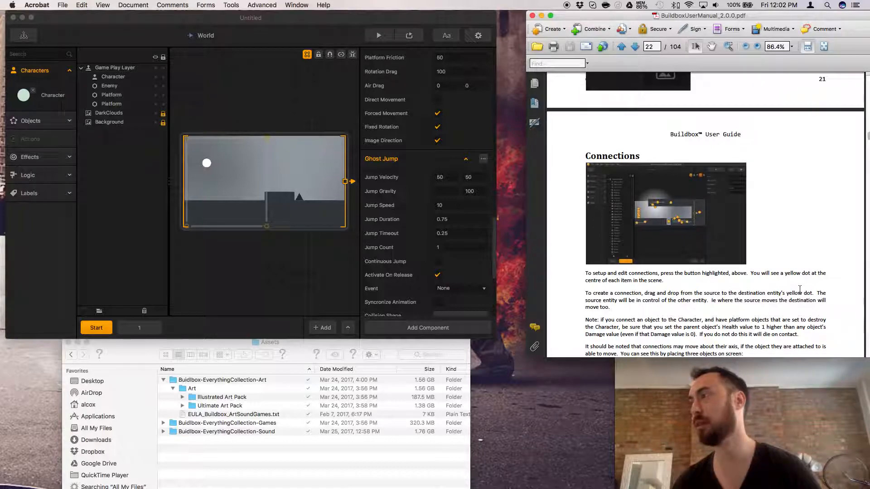
pyautogui.scroll(-3, 799, 288)
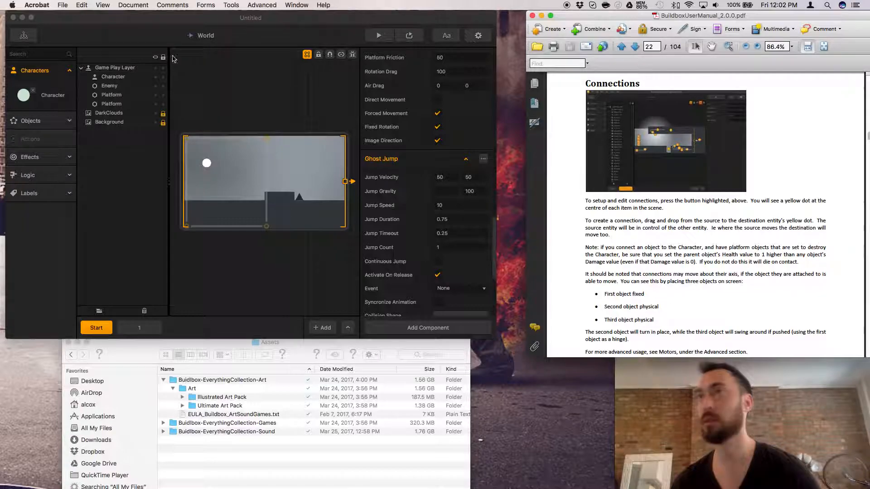
# Return to Buildbox and start a new project, discarding the changes to the current one.
pyautogui.click(62, 6)
pyautogui.click(221, 70)
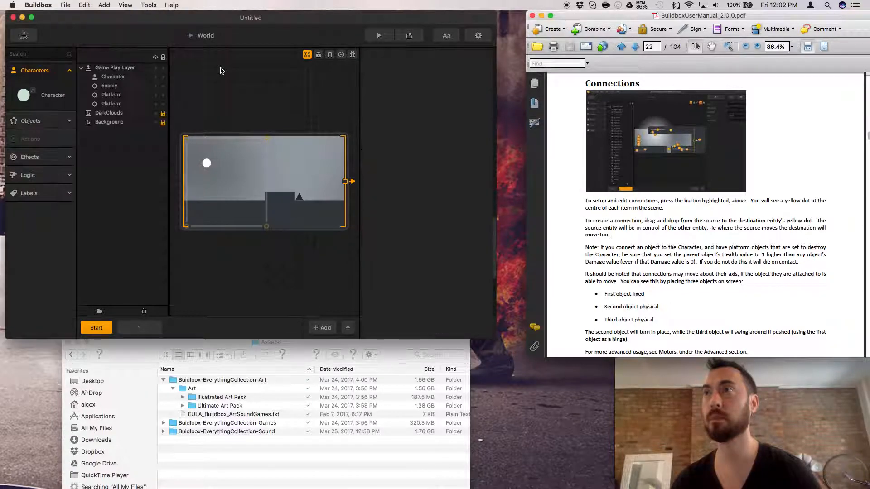
pyautogui.click(65, 5)
pyautogui.click(88, 39)
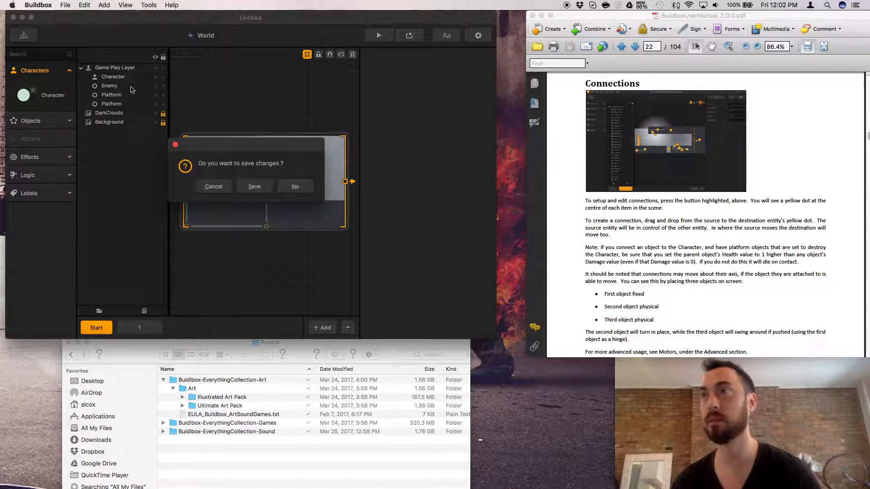
pyautogui.click(292, 187)
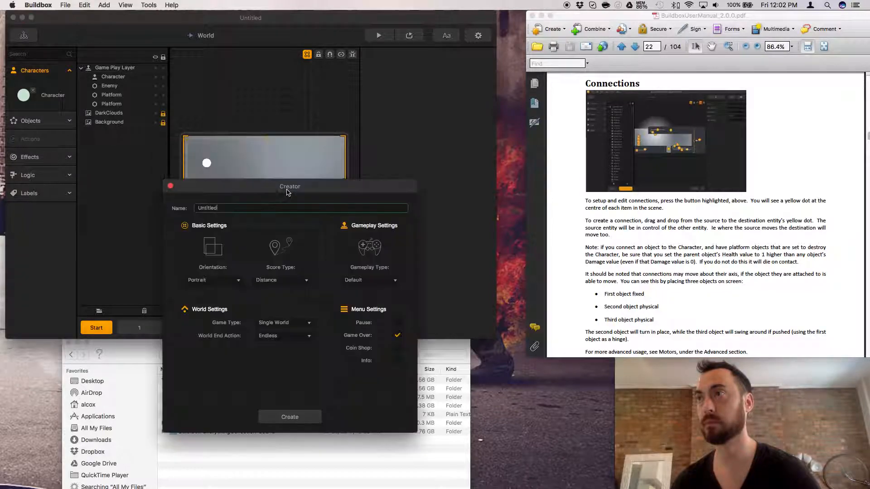
# Choose the Square Stacker gameplay type and create the new project.
pyautogui.click(360, 280)
pyautogui.click(363, 281)
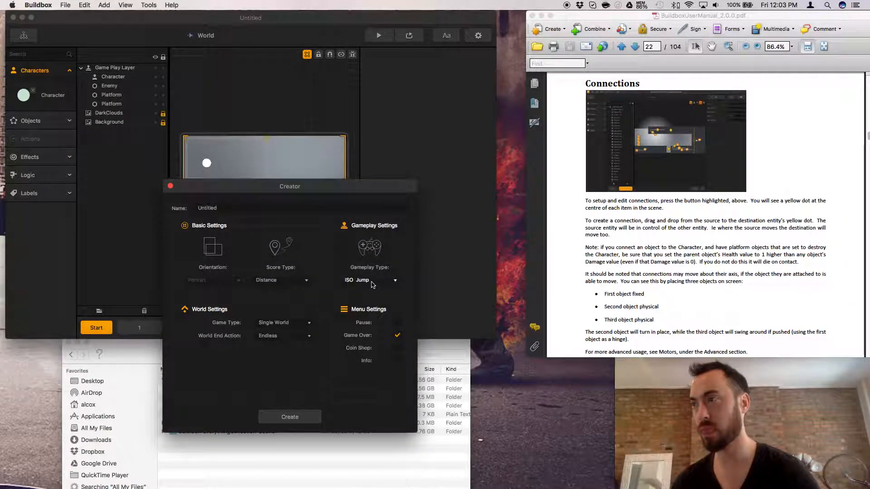
pyautogui.click(371, 281)
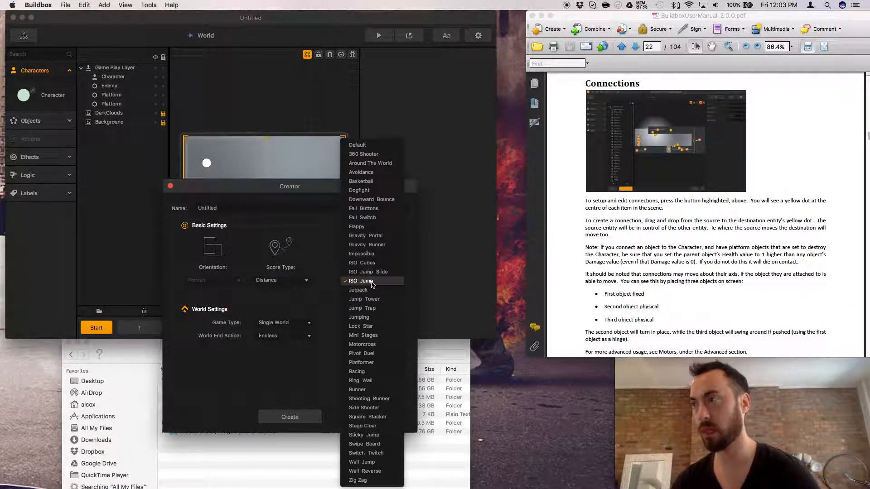
pyautogui.click(375, 416)
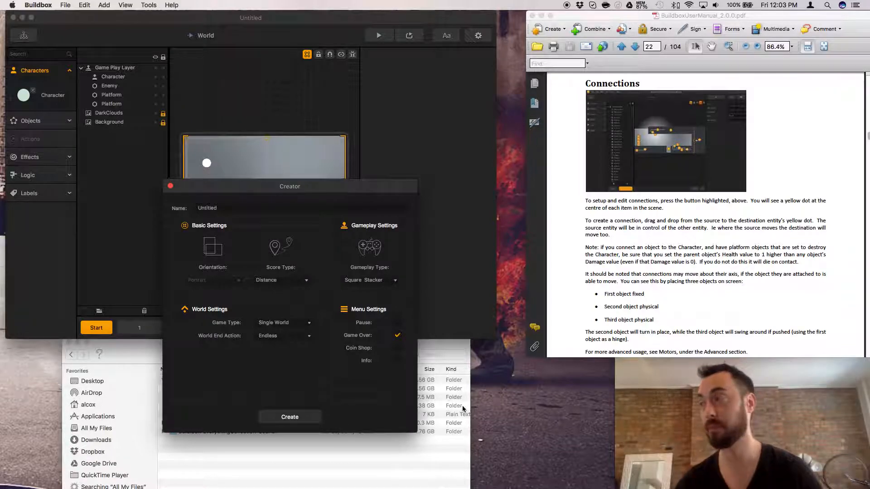
# Show the connections in the Square Stacker scene and focus on the link between the Character and the drop block.
pyautogui.click(606, 295)
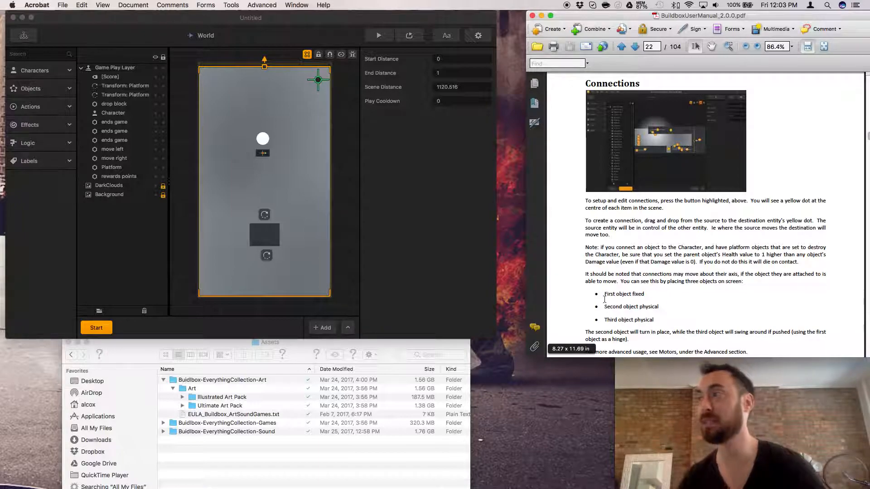
pyautogui.click(341, 55)
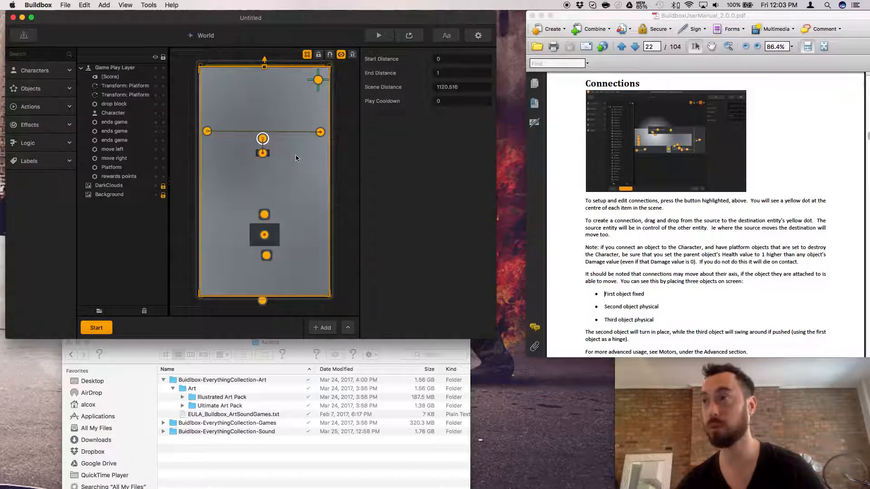
pyautogui.scroll(5, 267, 159)
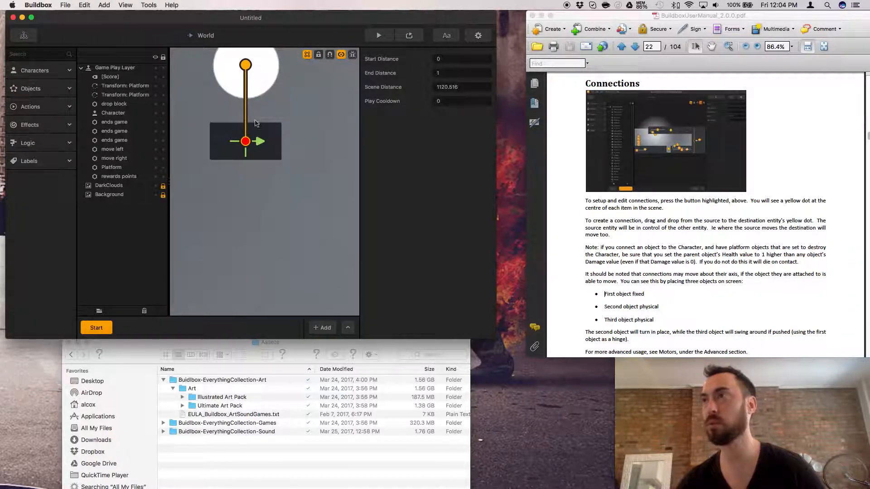
# Inspect the settings of the drop block and the Character, and check the end of the manual's Connections section.
pyautogui.click(255, 157)
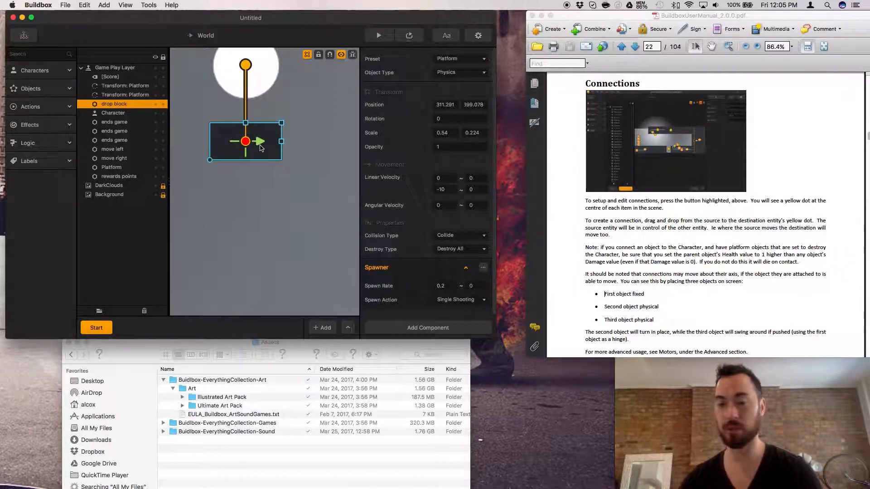
pyautogui.scroll(-3, 262, 186)
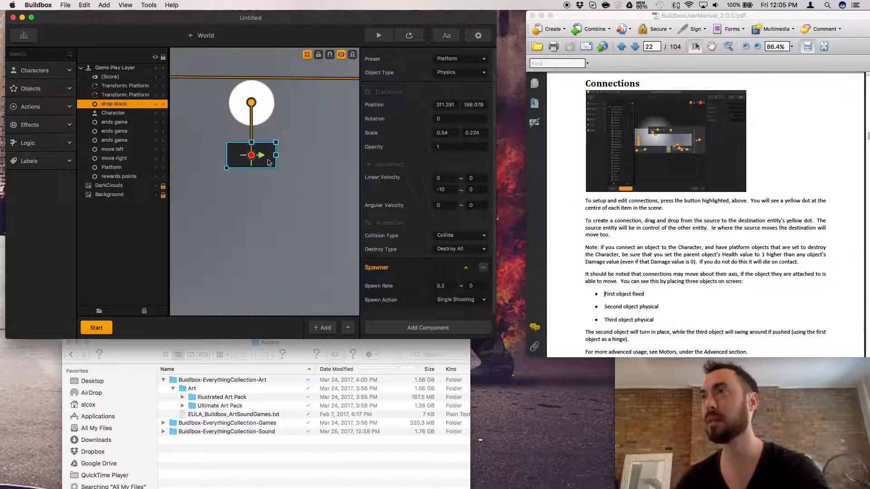
pyautogui.click(265, 99)
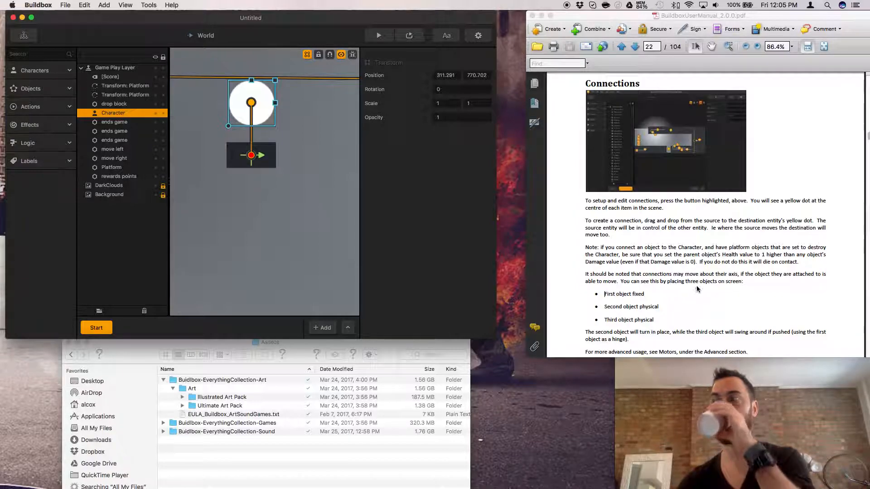
pyautogui.scroll(-3, 697, 288)
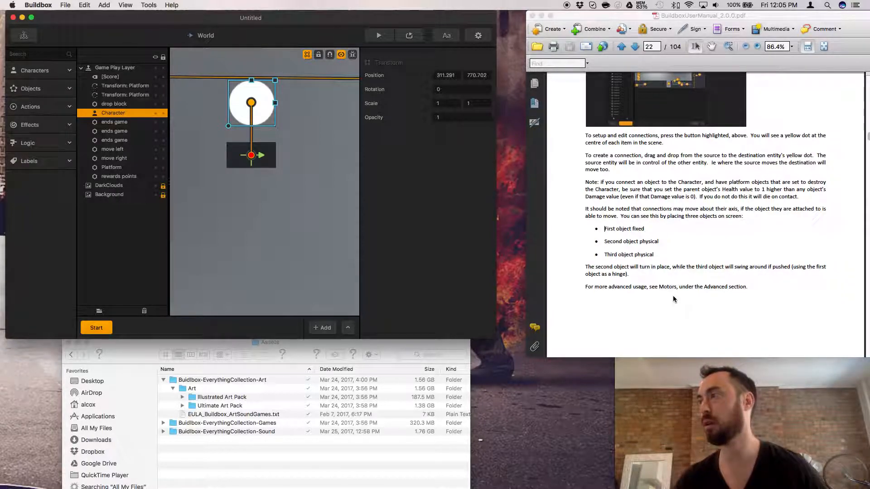
pyautogui.scroll(3, 672, 296)
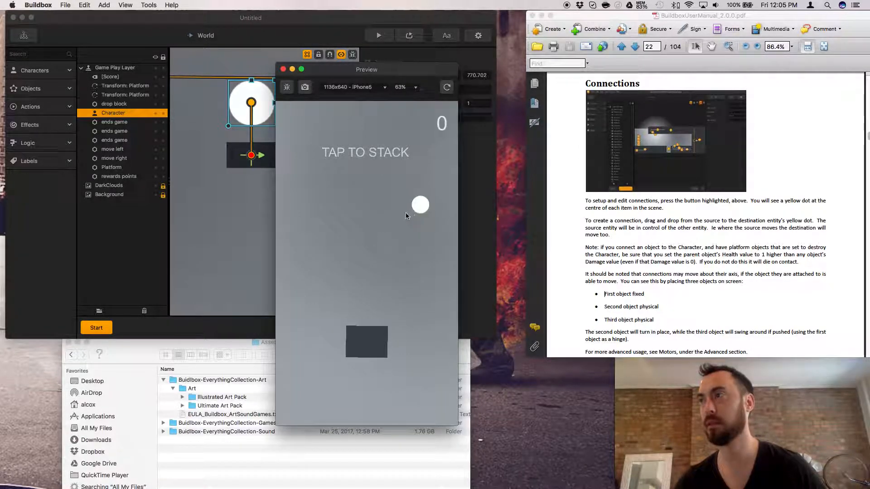
# Preview the Square Stacker game, drop several blocks onto the platform, and close the preview.
pyautogui.click(408, 263)
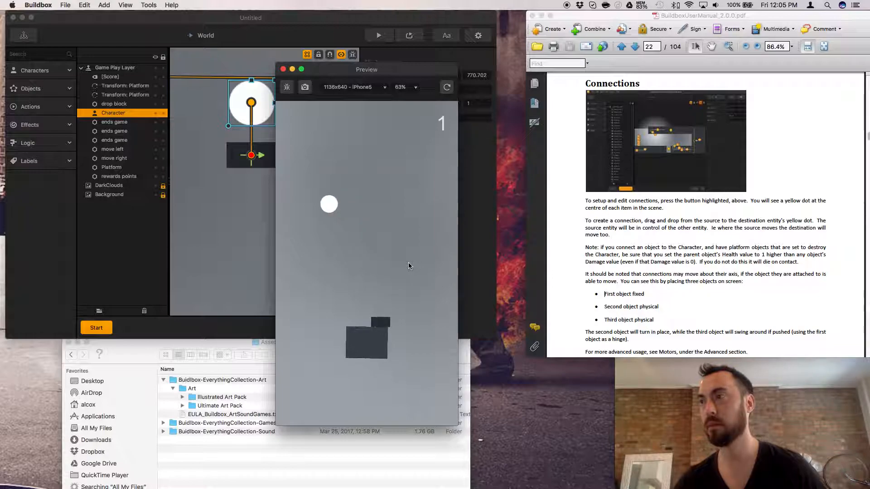
pyautogui.click(409, 263)
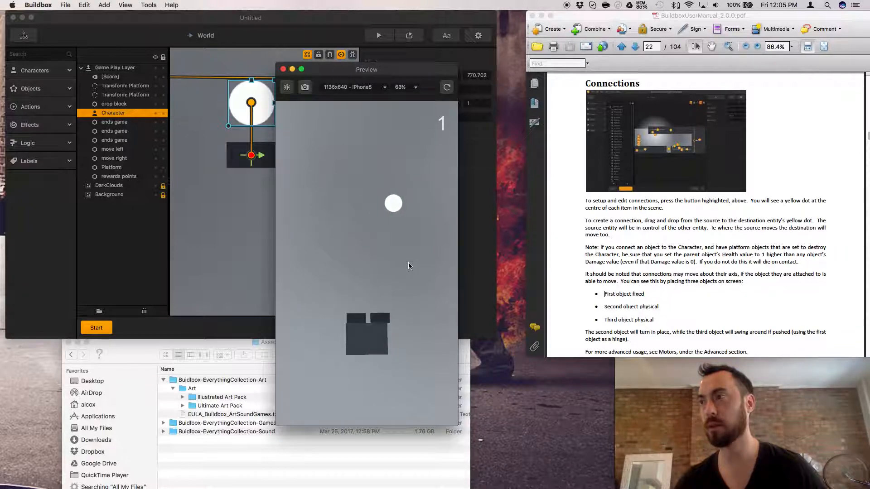
pyautogui.click(409, 262)
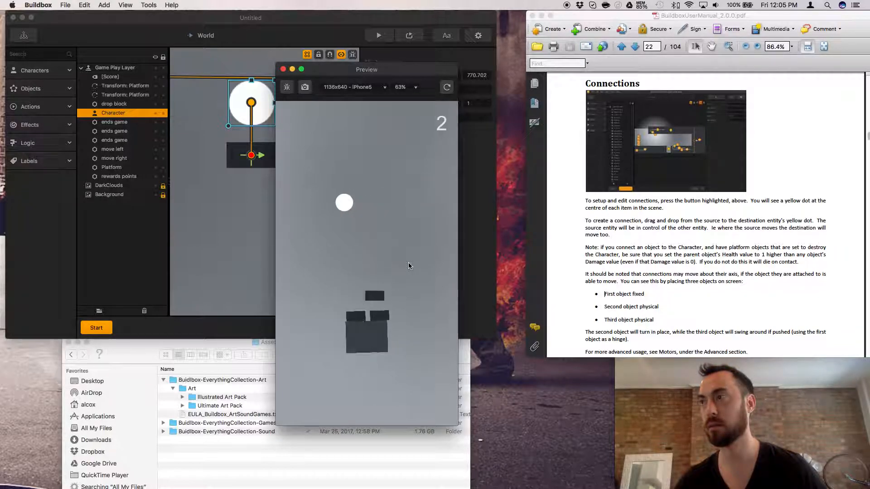
pyautogui.click(408, 266)
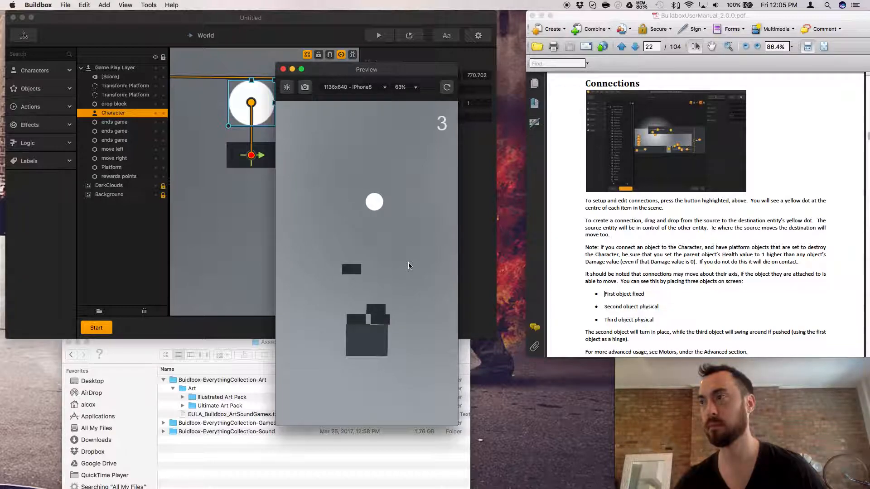
pyautogui.click(408, 266)
pyautogui.click(409, 266)
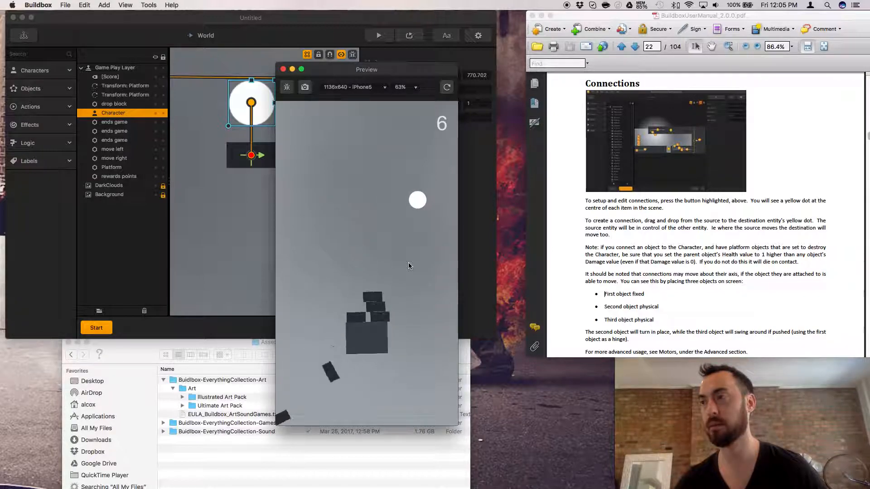
pyautogui.click(284, 69)
# Select the move right object at the scene's edge to inspect its settings.
pyautogui.scroll(-1, 317, 237)
pyautogui.scroll(-10, 316, 238)
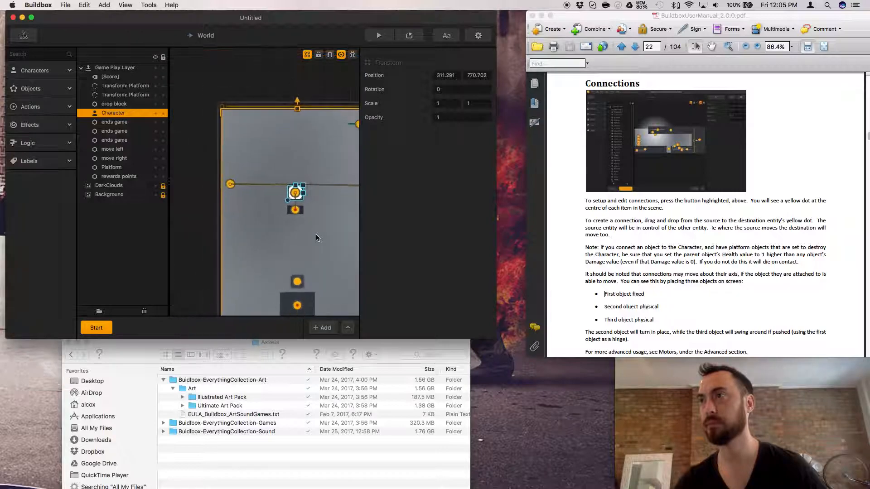
pyautogui.click(271, 214)
pyautogui.click(244, 199)
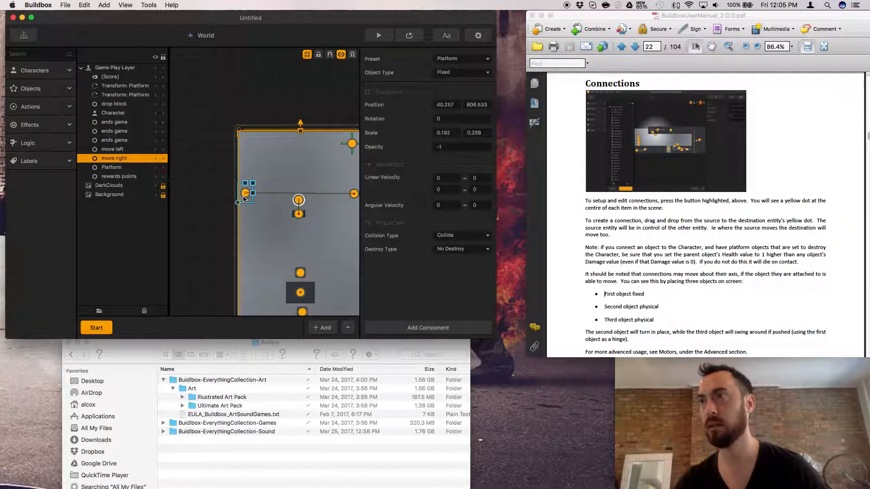